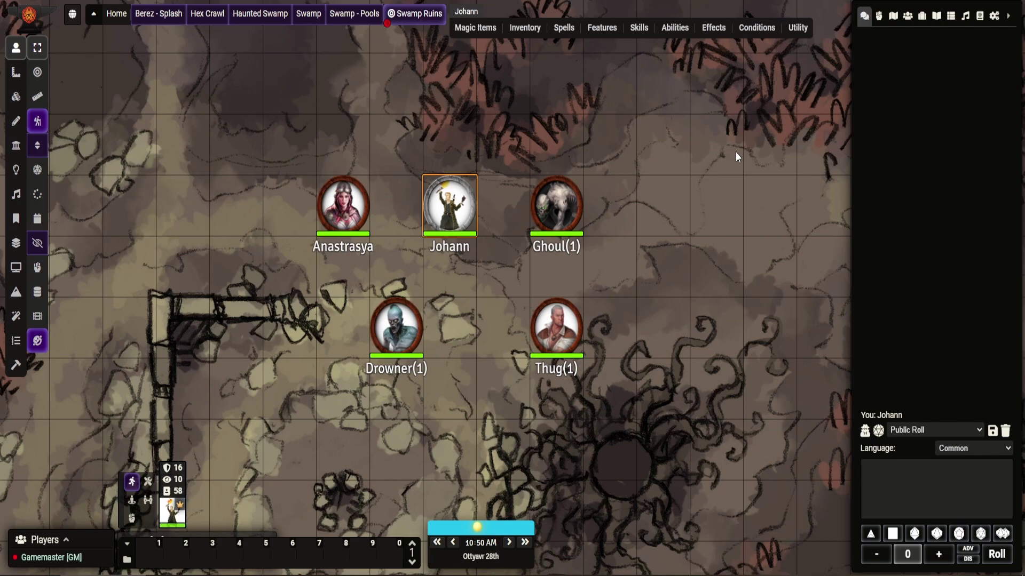
# Filter the module settings for "mag" and review the Magic Items module's options
pyautogui.click(994, 16)
pyautogui.click(870, 158)
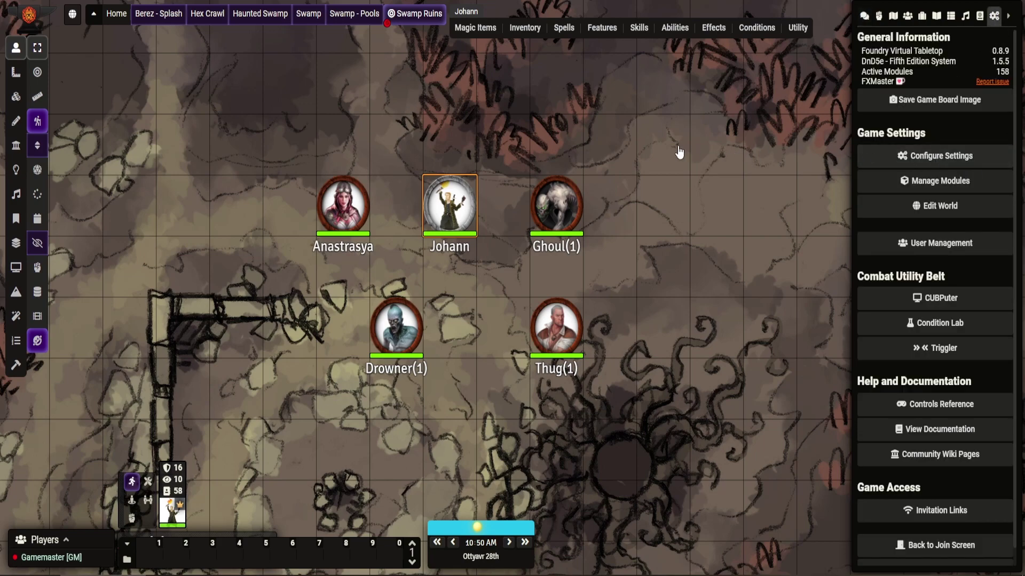
pyautogui.click(715, 68)
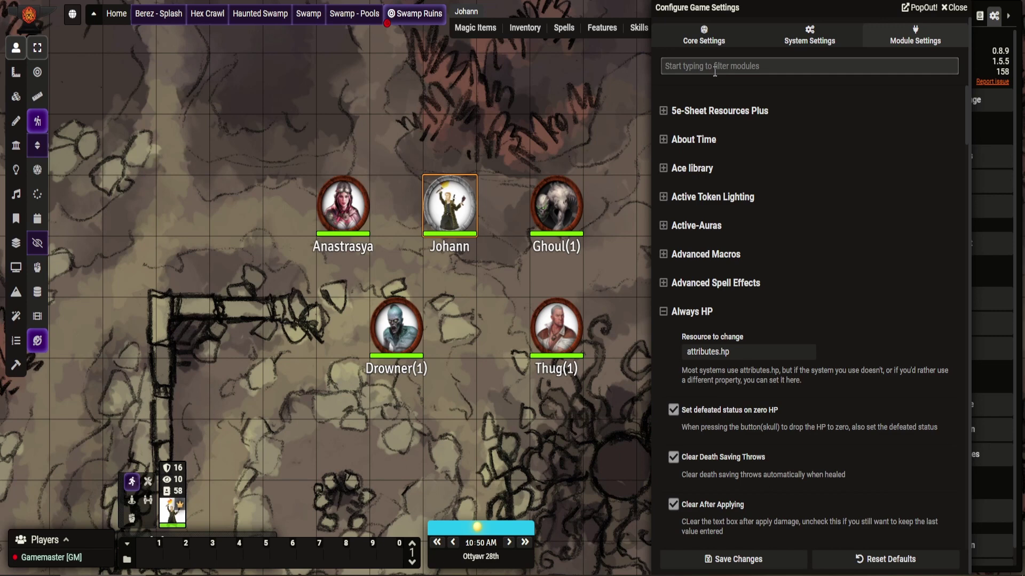
pyautogui.write('mag')
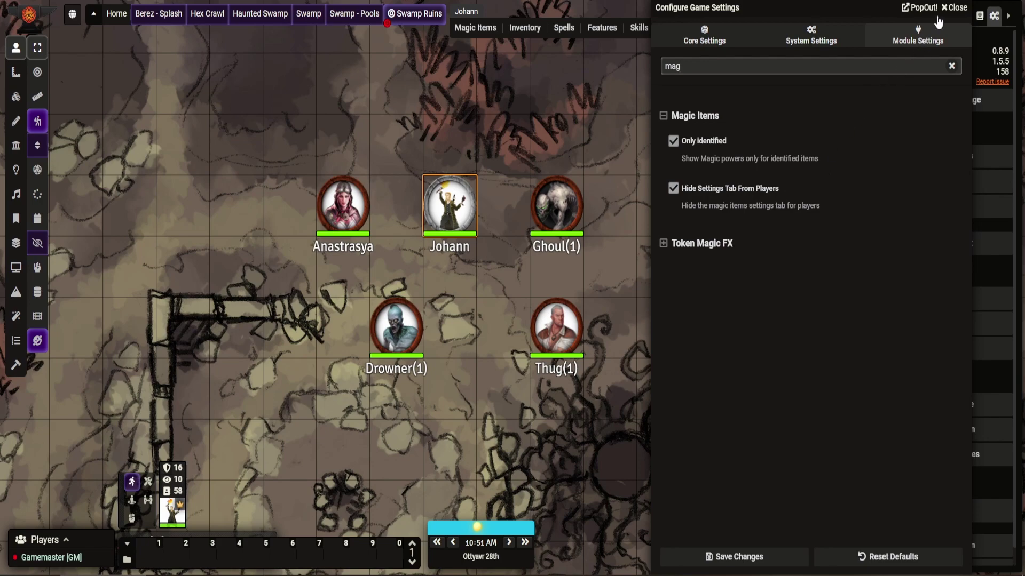
pyautogui.click(953, 8)
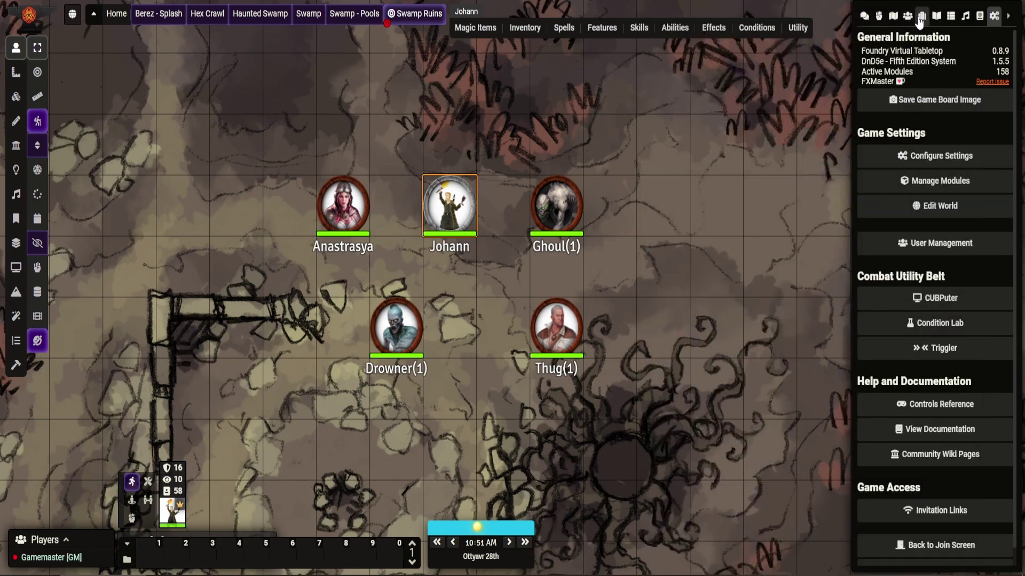
# Open the magic item settings of the Holy Icon of Ravenkind from the world's Legendary items
pyautogui.click(922, 16)
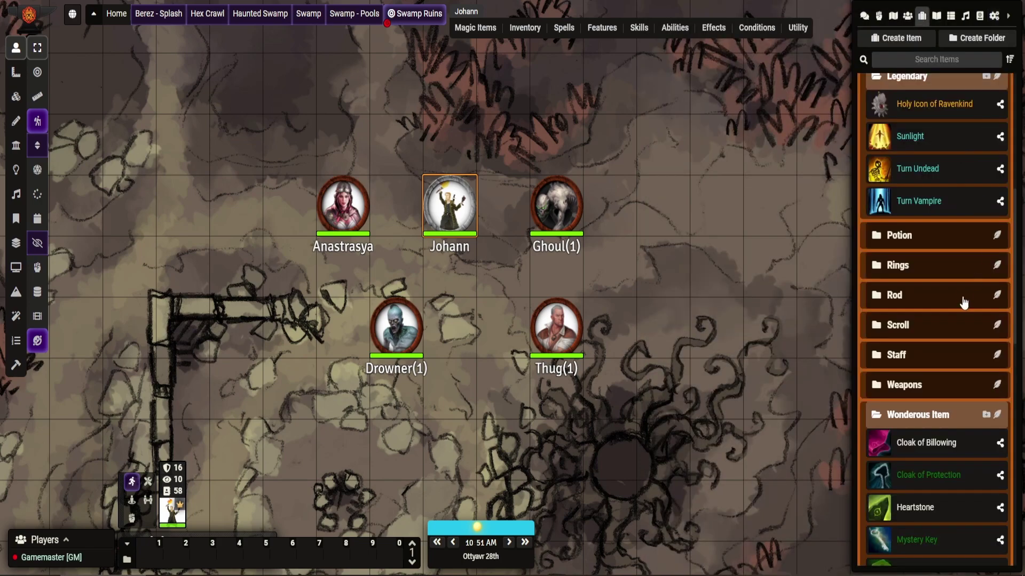
pyautogui.click(945, 110)
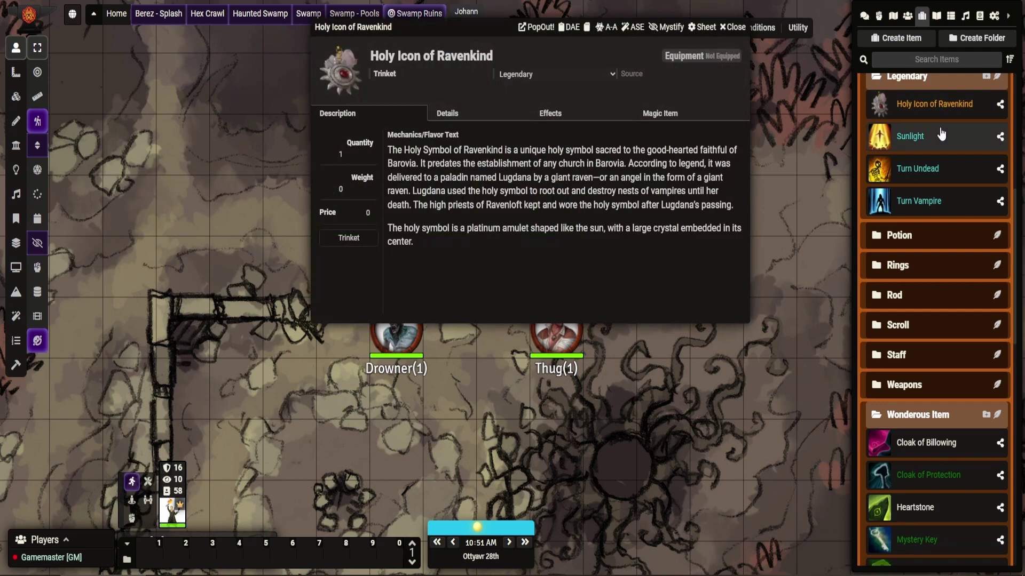
pyautogui.click(732, 27)
pyautogui.click(757, 27)
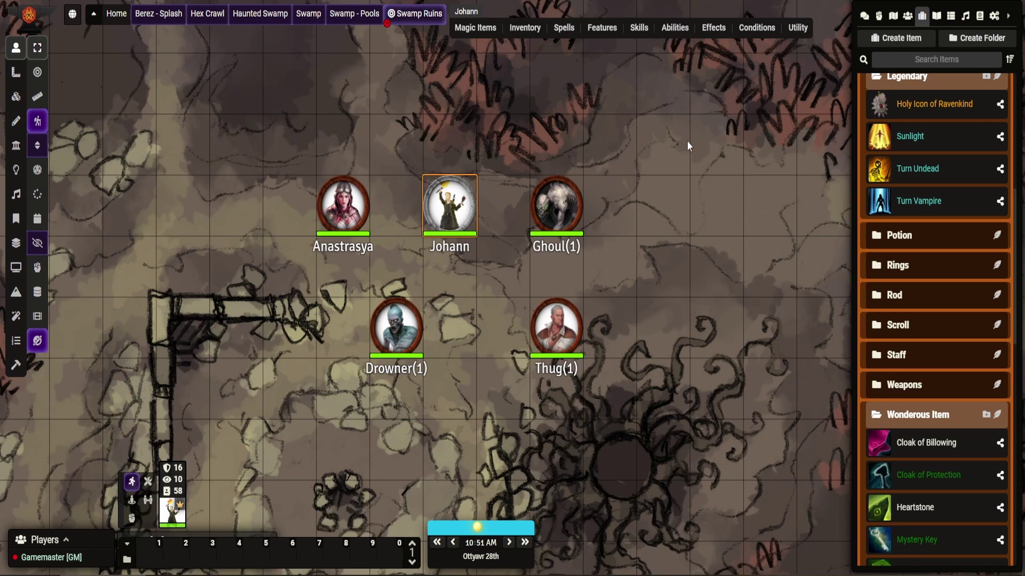
pyautogui.click(950, 106)
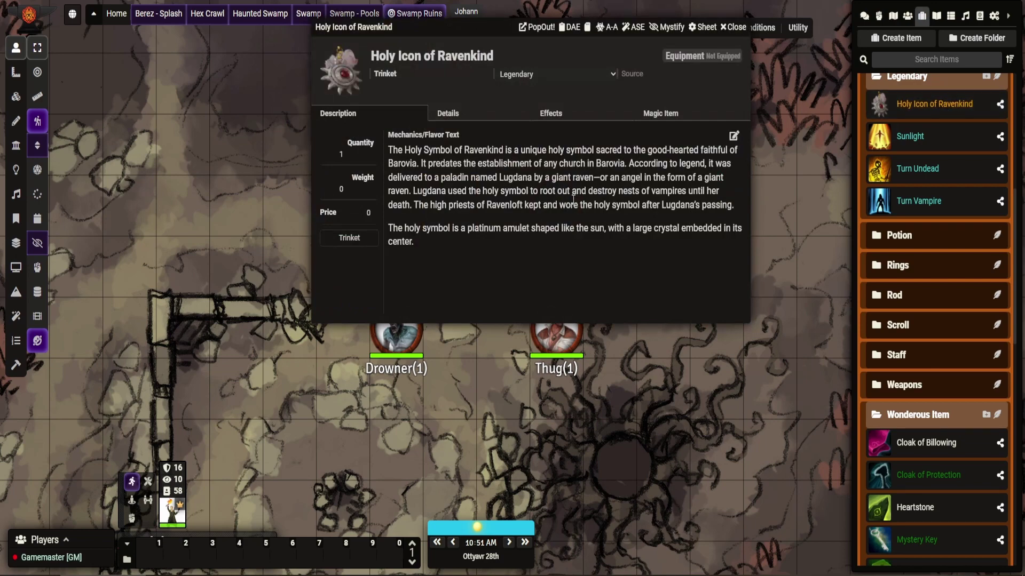
pyautogui.click(664, 112)
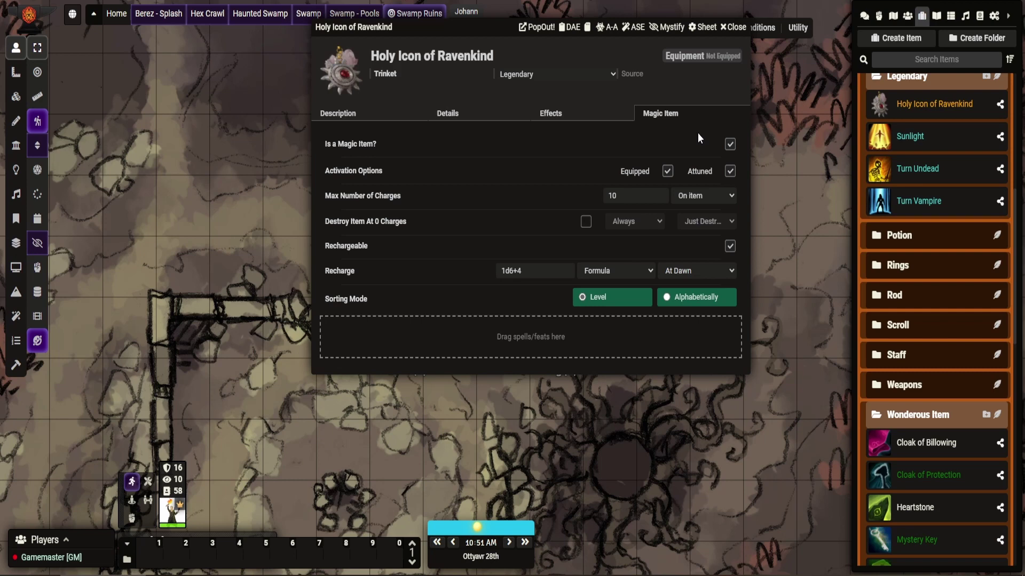
# Clear the Holy Icon's magic item settings by disabling and re-enabling its Is a Magic Item option
pyautogui.click(731, 145)
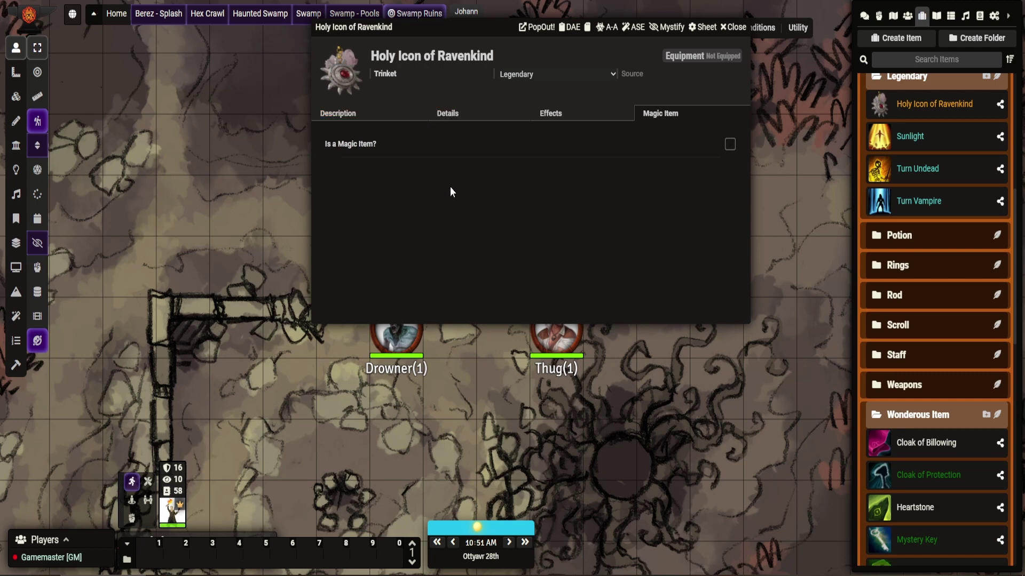
pyautogui.click(729, 145)
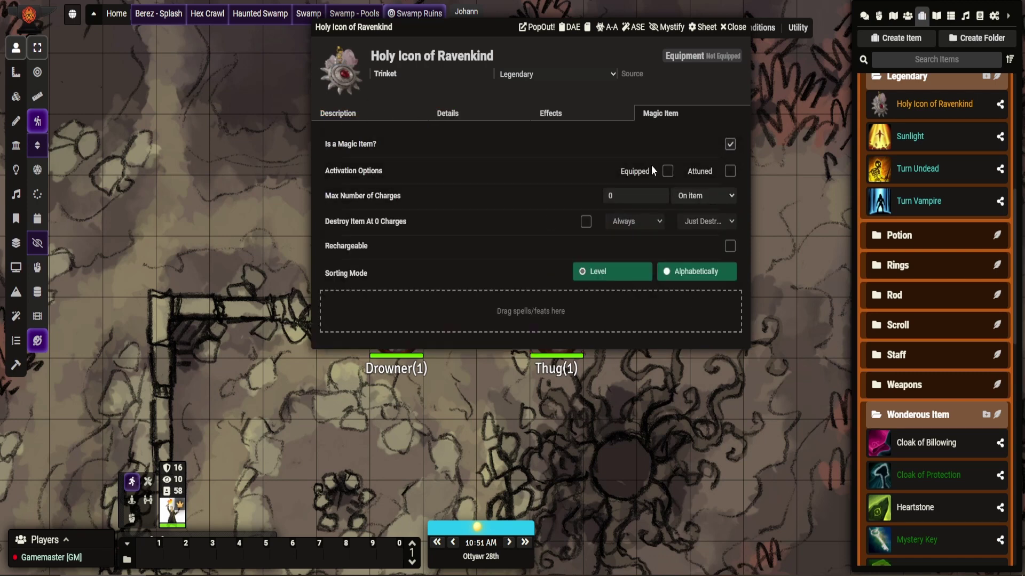
pyautogui.moveTo(745, 346); pyautogui.dragTo(797, 516)
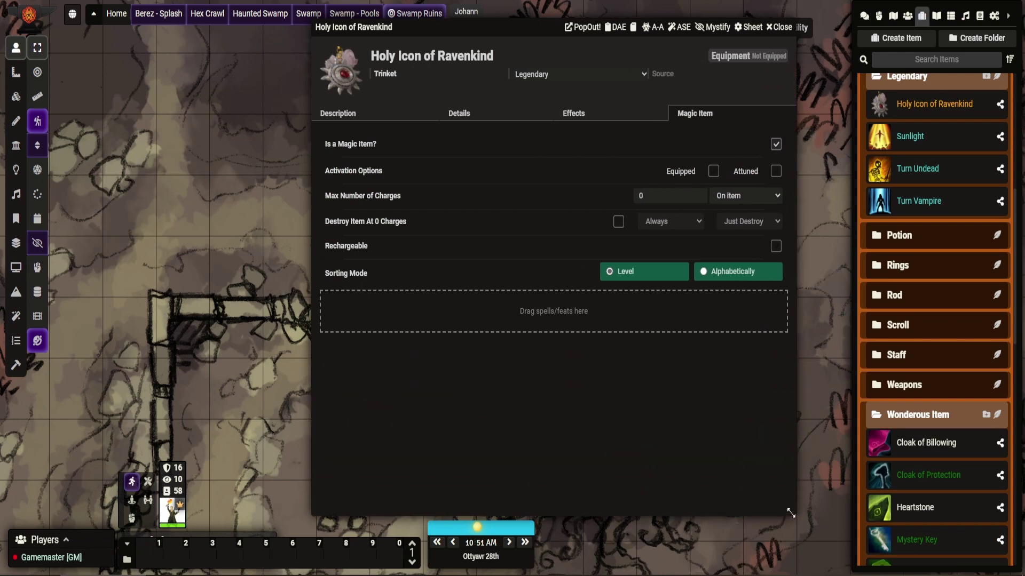
# Require the item to be equipped and attuned for activation, and set its maximum charges to 10, counted On item
pyautogui.click(713, 172)
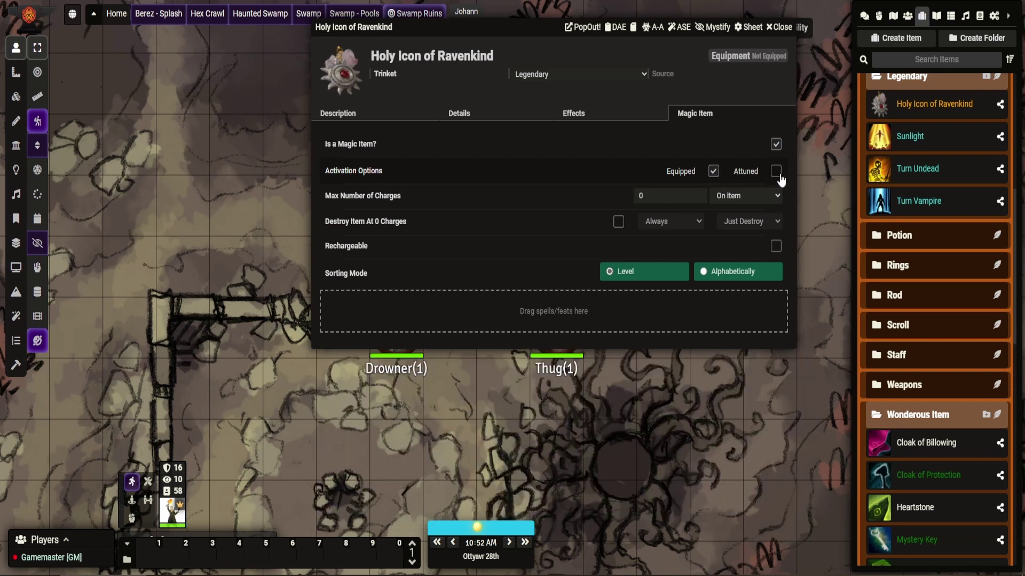
pyautogui.click(642, 198)
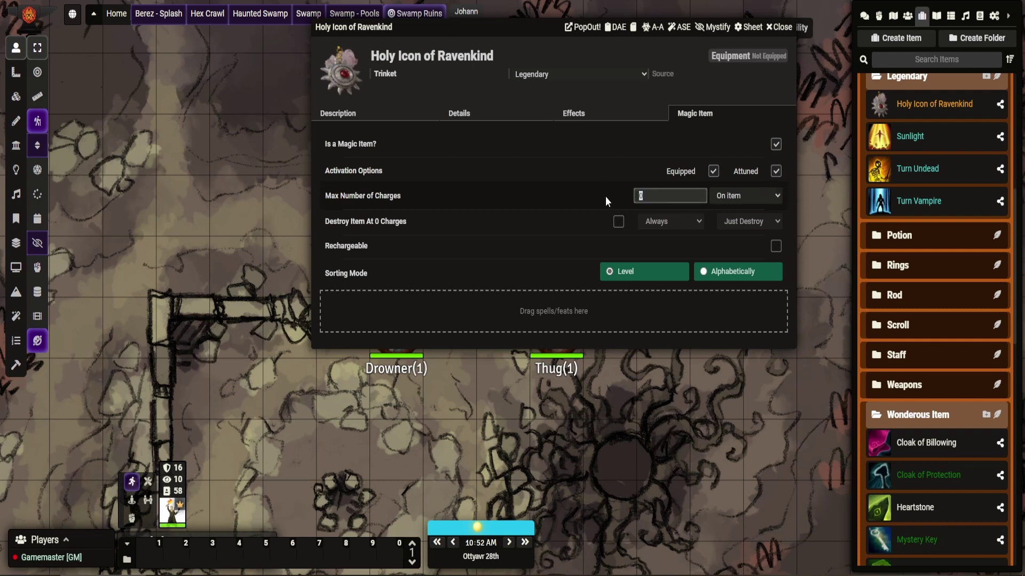
pyautogui.write('10')
pyautogui.click(750, 196)
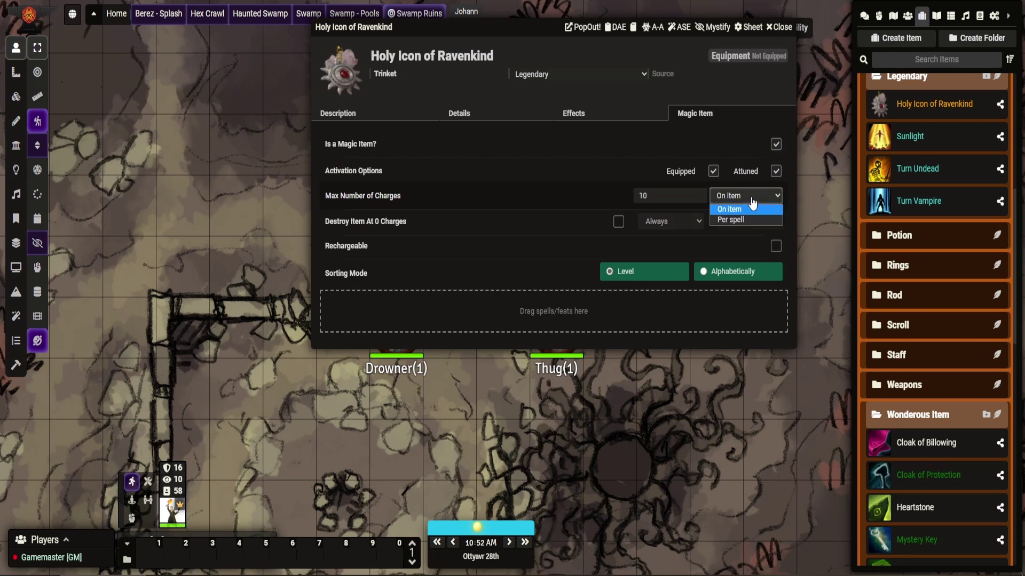
pyautogui.click(752, 200)
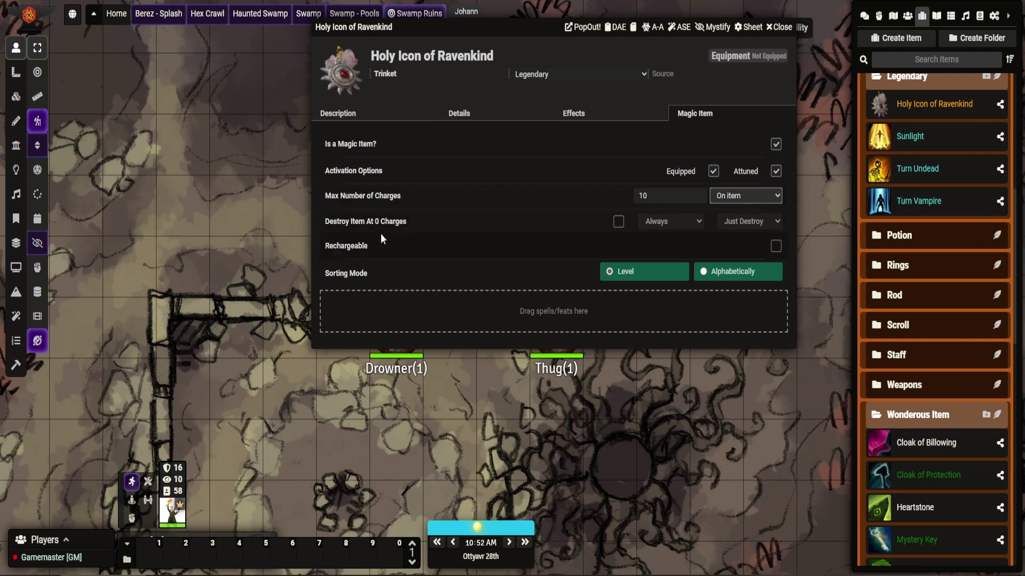
# Try the Destroy Item At 0 Charges option, view its frequency and destruction choices, and switch it off again
pyautogui.click(619, 222)
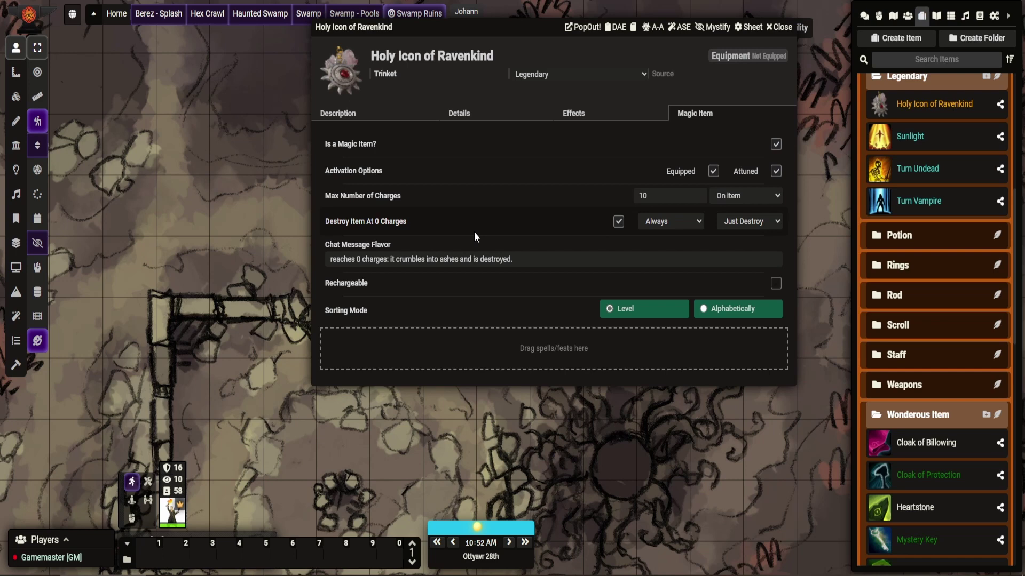
pyautogui.click(679, 229)
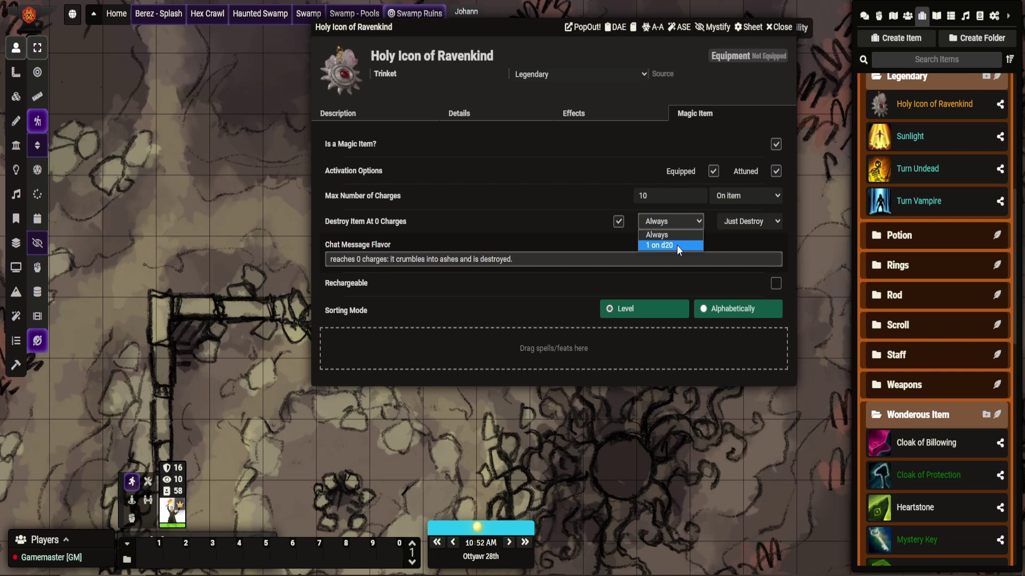
pyautogui.click(745, 221)
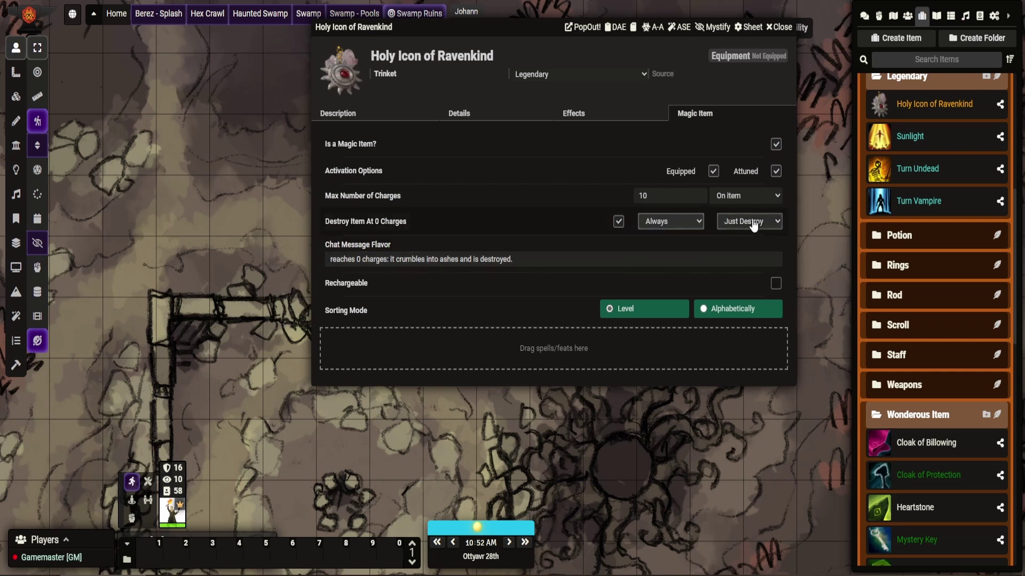
pyautogui.click(747, 221)
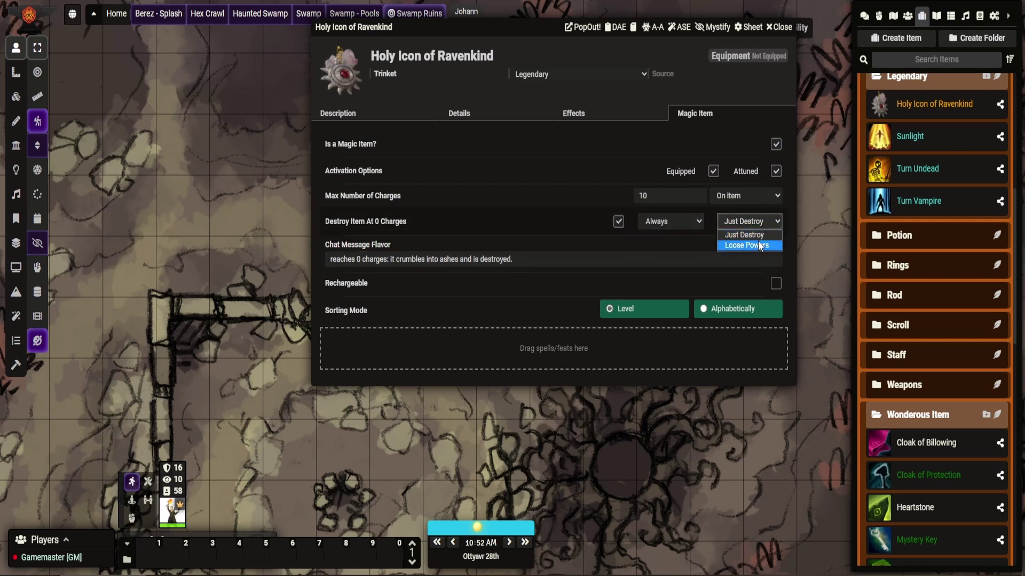
pyautogui.click(618, 224)
pyautogui.click(618, 223)
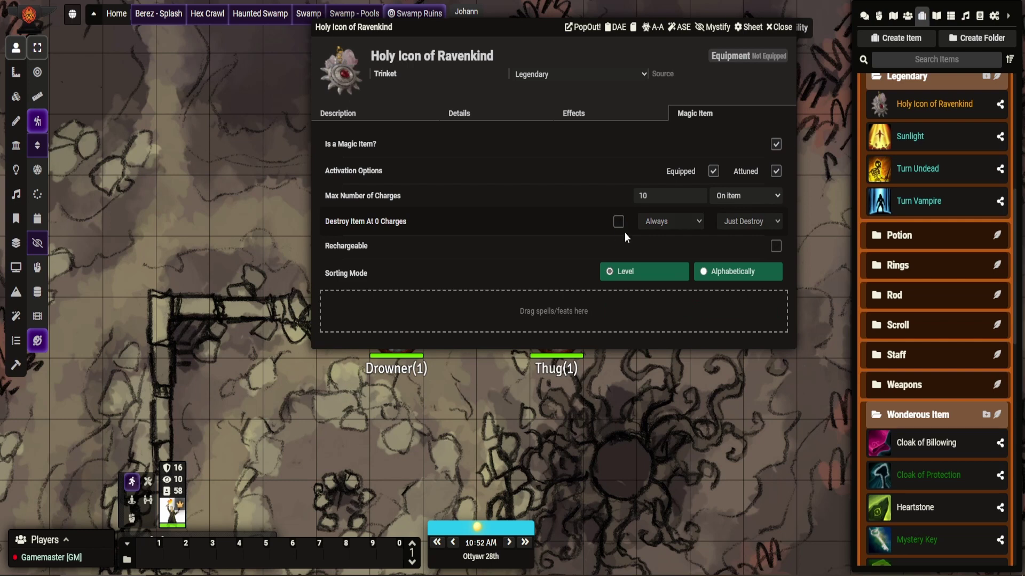
# Make the Holy Icon rechargeable with a recharge amount of 1d6+4 At Dawn
pyautogui.click(777, 245)
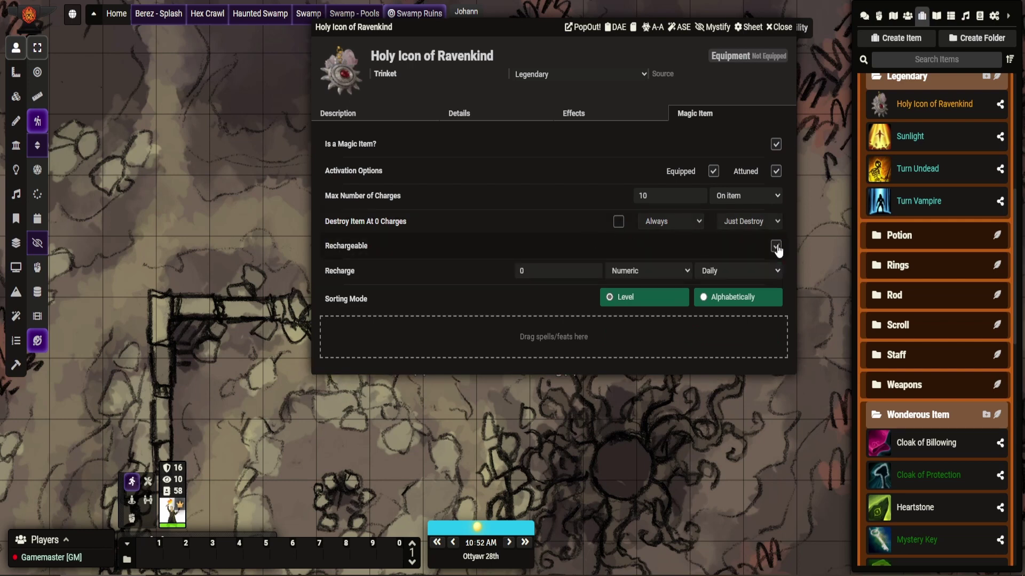
pyautogui.click(643, 274)
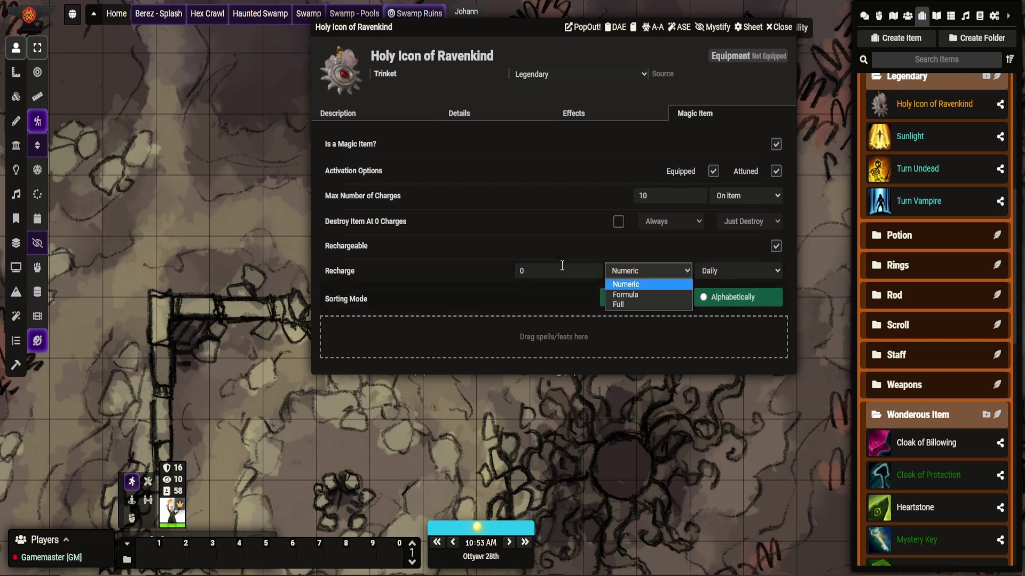
pyautogui.click(494, 276)
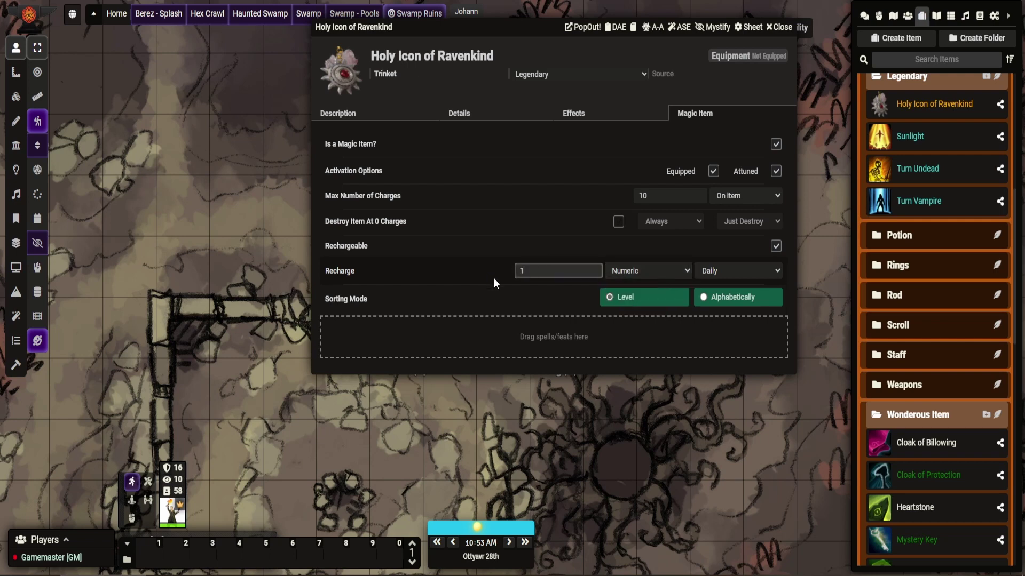
pyautogui.write('1d6+')
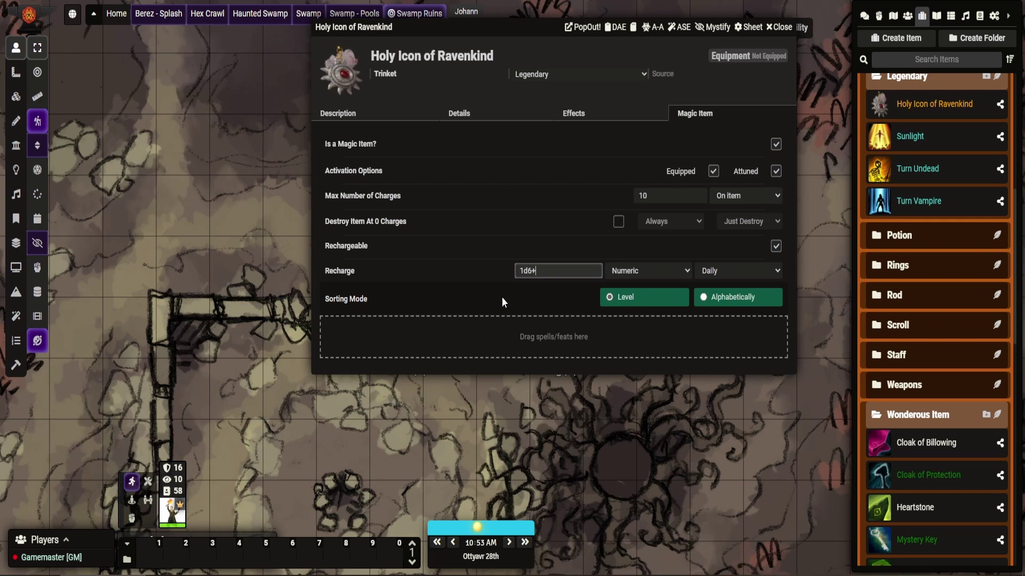
pyautogui.write('4')
pyautogui.click(721, 273)
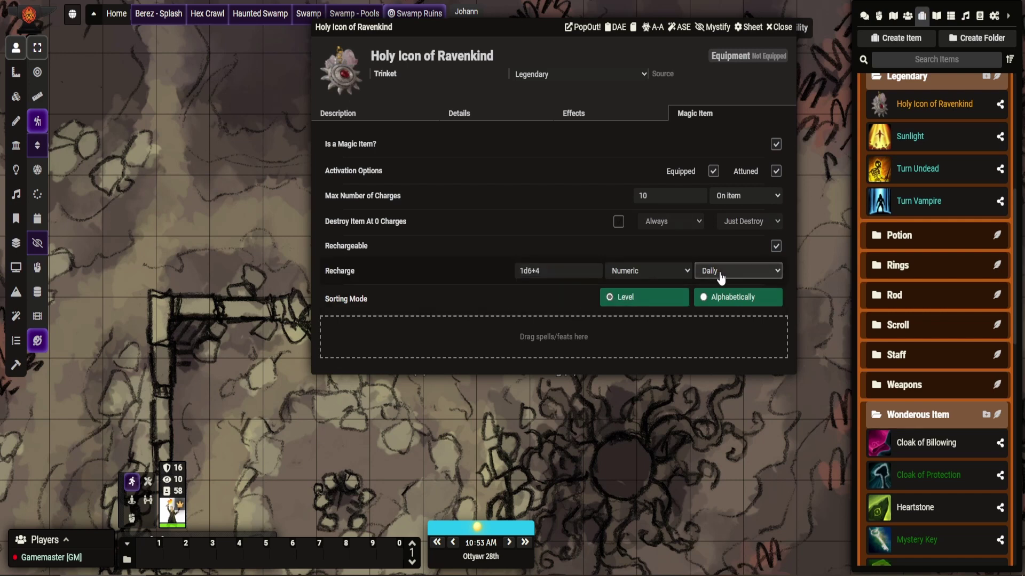
pyautogui.click(729, 275)
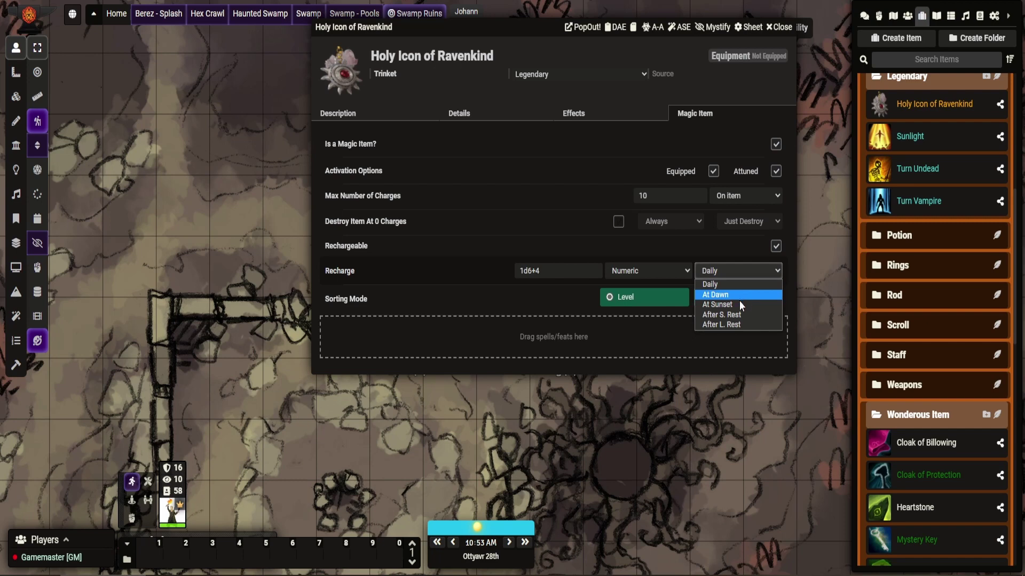
pyautogui.click(735, 295)
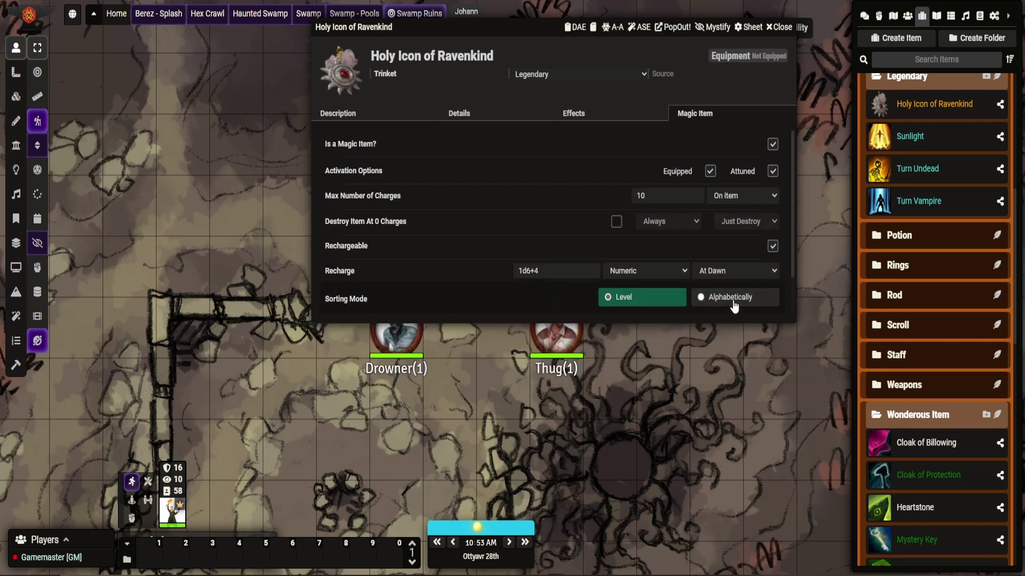
# Add the Sunlight, Turn Undead and Turn Vampire feats to the Holy Icon's magic item abilities
pyautogui.moveTo(793, 317); pyautogui.dragTo(800, 480)
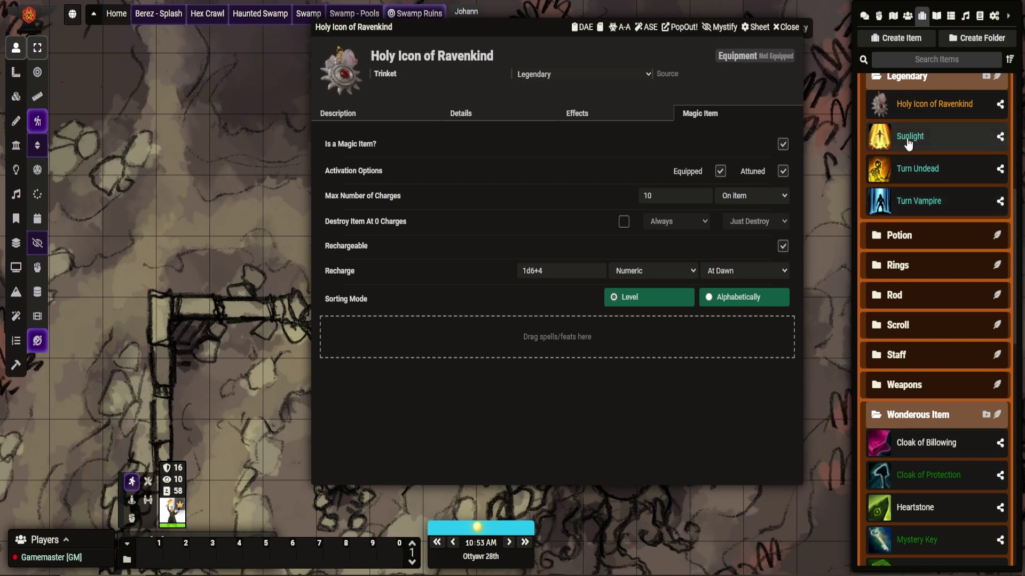
pyautogui.moveTo(910, 137); pyautogui.dragTo(534, 337)
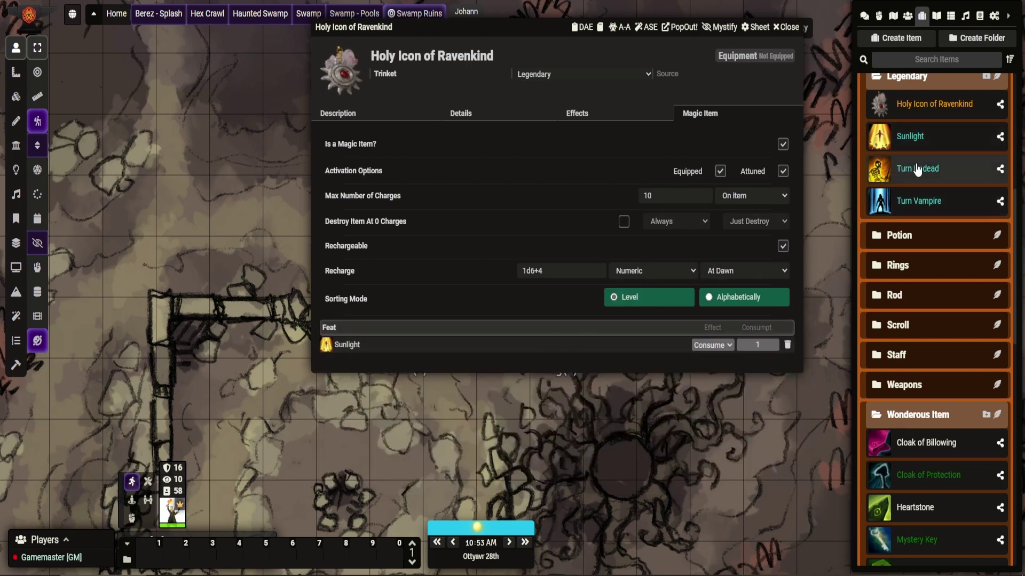
pyautogui.moveTo(910, 169); pyautogui.dragTo(524, 345)
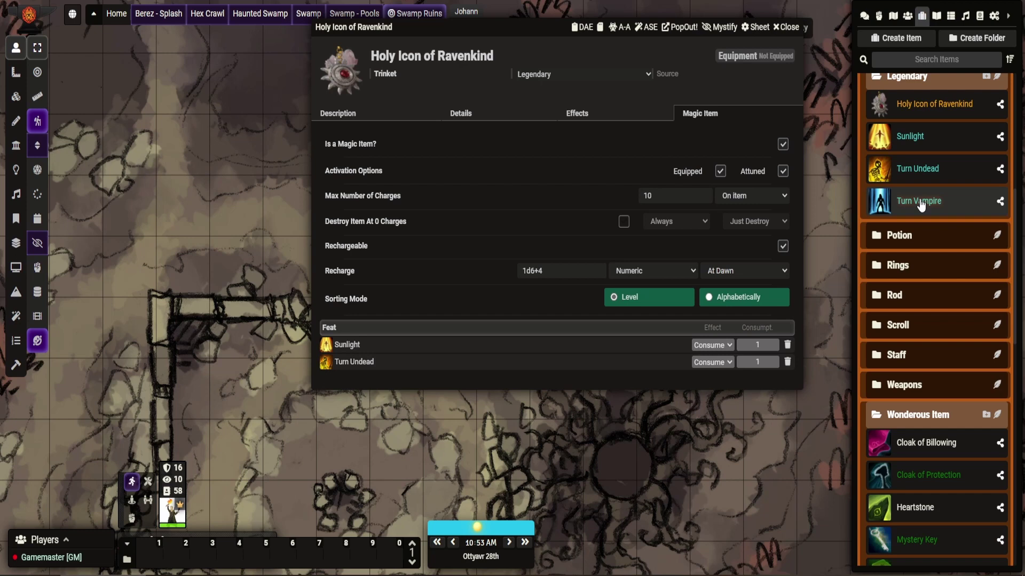
pyautogui.moveTo(913, 202); pyautogui.dragTo(527, 364)
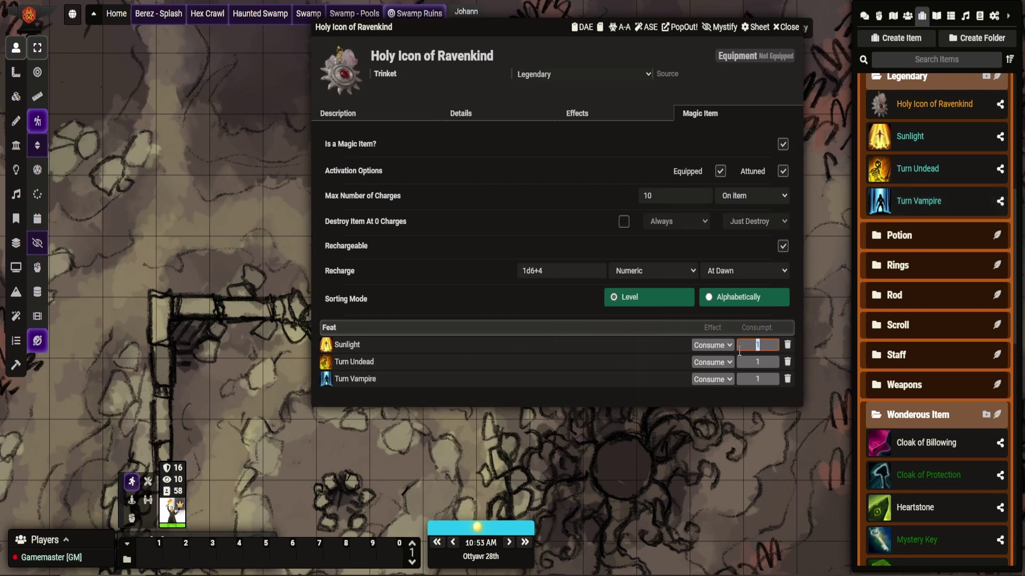
# Set the charge consumption to 5 for Sunlight and 3 for Turn Undead
pyautogui.write('5')
pyautogui.click(751, 360)
pyautogui.write('3')
# Review the Holy Icon's description and equipment details, including its attunement setting, and close the item
pyautogui.click(363, 124)
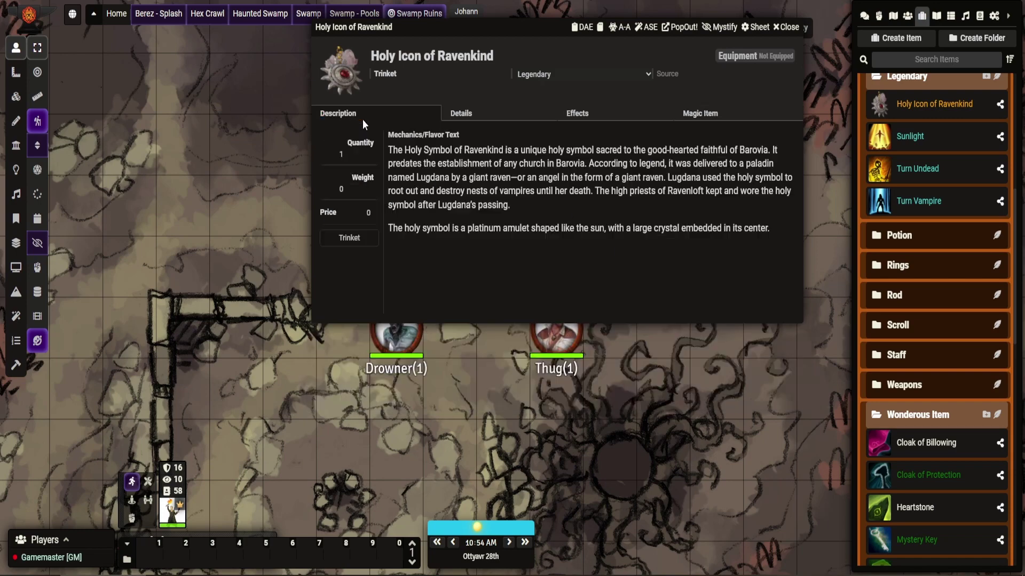
pyautogui.click(472, 120)
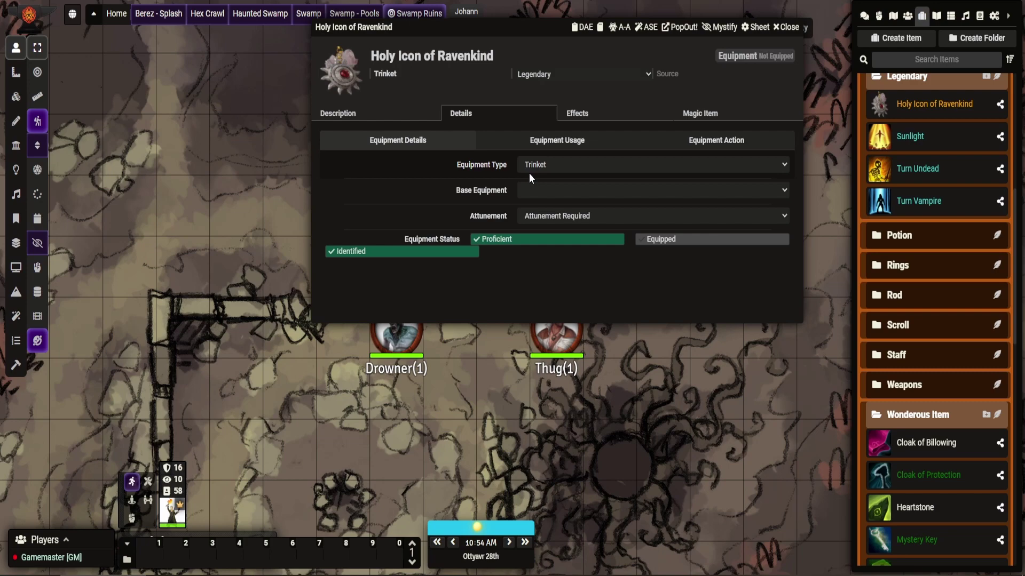
pyautogui.click(787, 27)
# Open the character's sheet and add the Holy Icon of Ravenkind to the equipment inventory
pyautogui.doubleClick(464, 199)
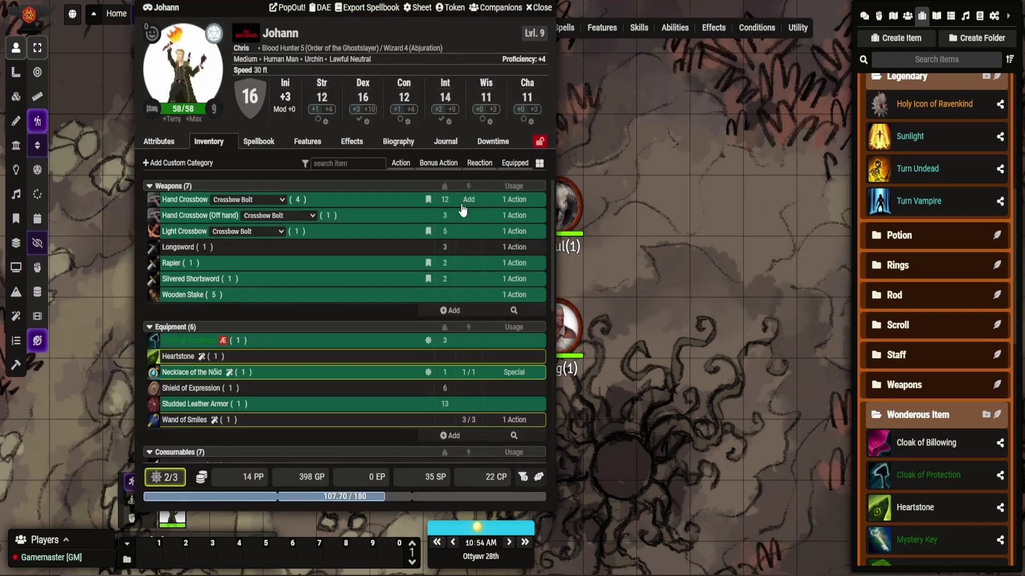
pyautogui.scroll(-5, 400, 283)
pyautogui.scroll(5, 402, 286)
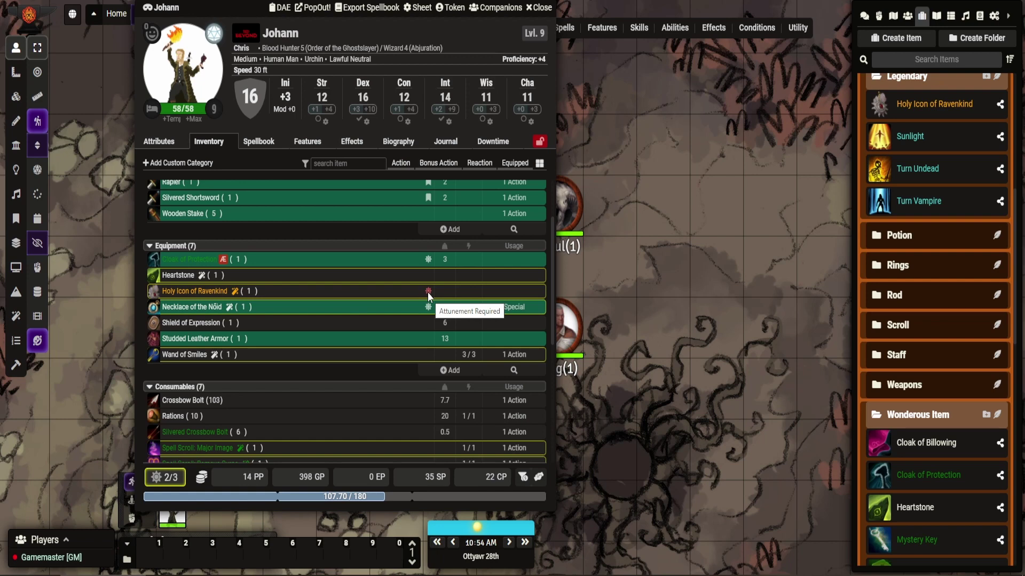
# Equip the Holy Icon of Ravenkind on the character and attune to it
pyautogui.rightClick(395, 291)
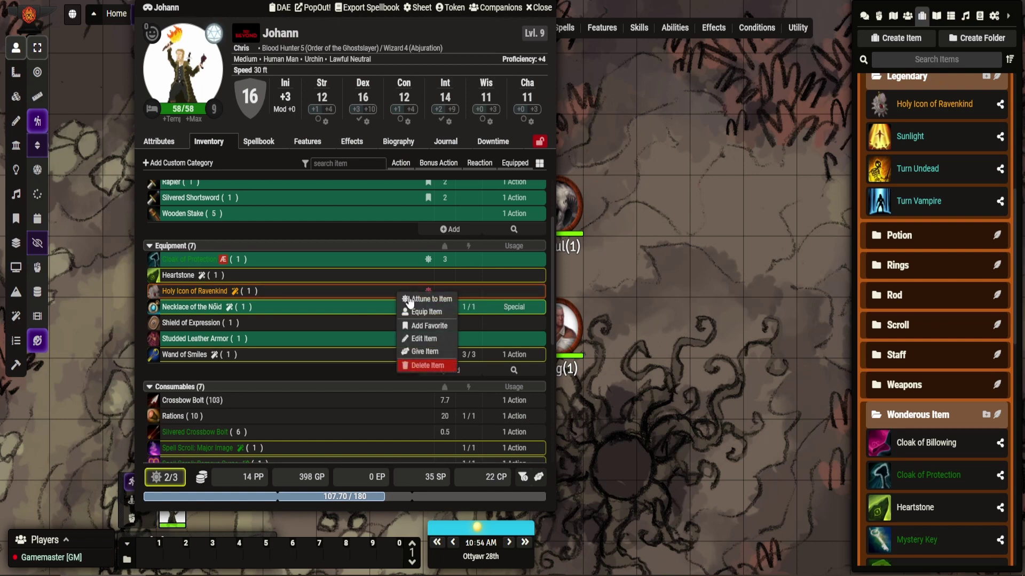
pyautogui.click(436, 313)
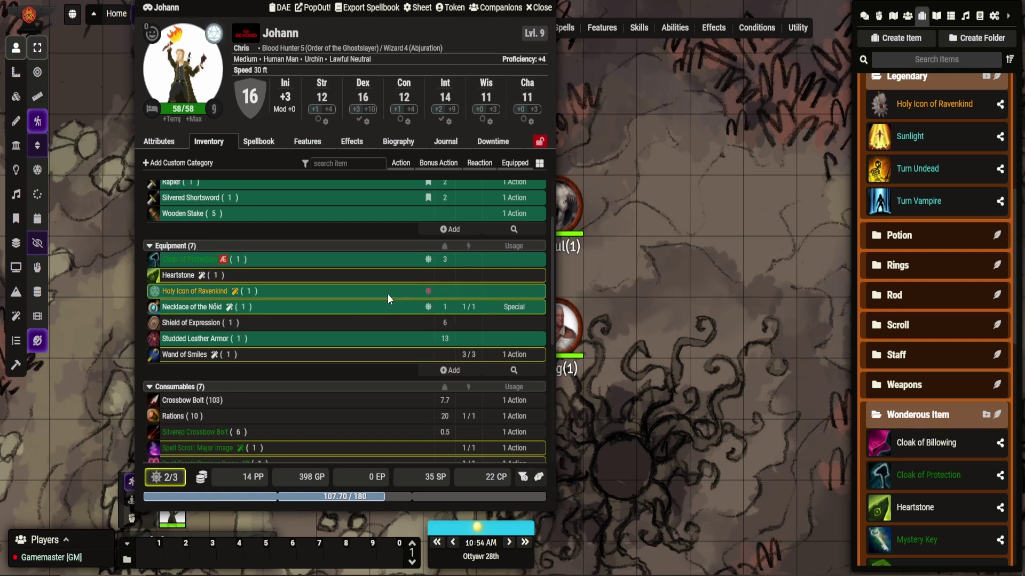
pyautogui.rightClick(389, 291)
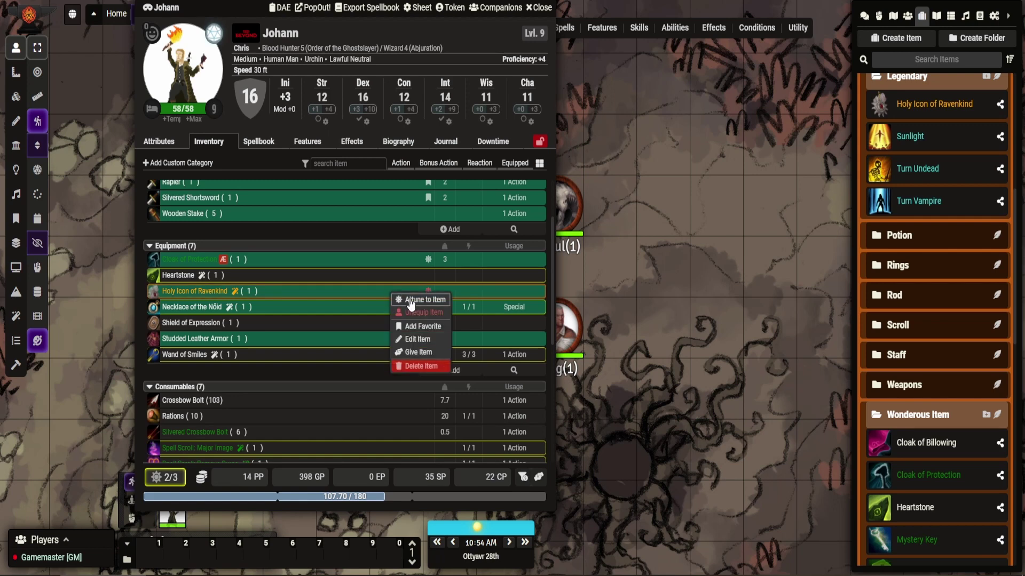
pyautogui.click(411, 300)
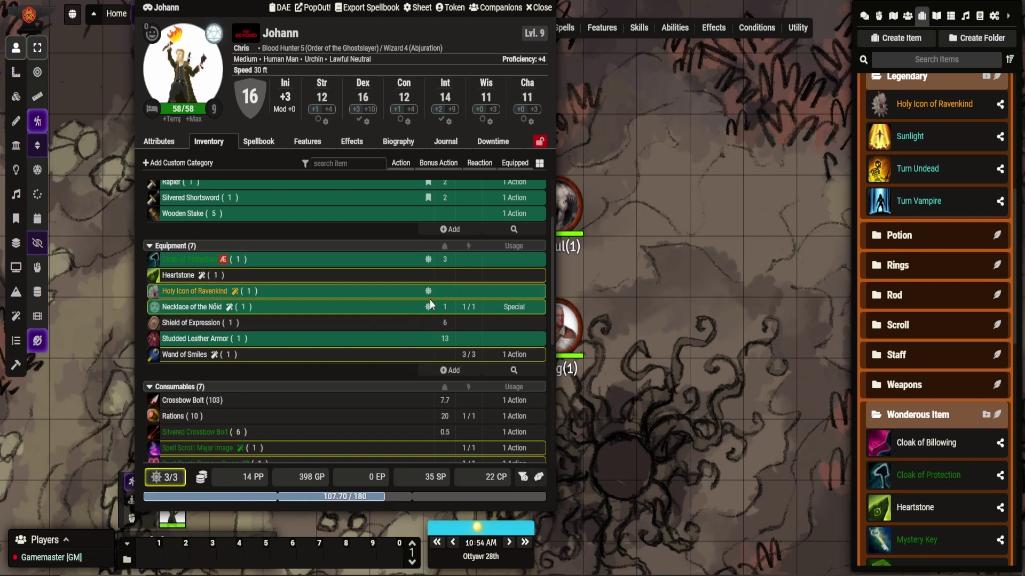
# Remove the attunement to the Holy Icon and check the magic items among the character's features
pyautogui.rightClick(417, 289)
pyautogui.click(418, 295)
pyautogui.click(307, 142)
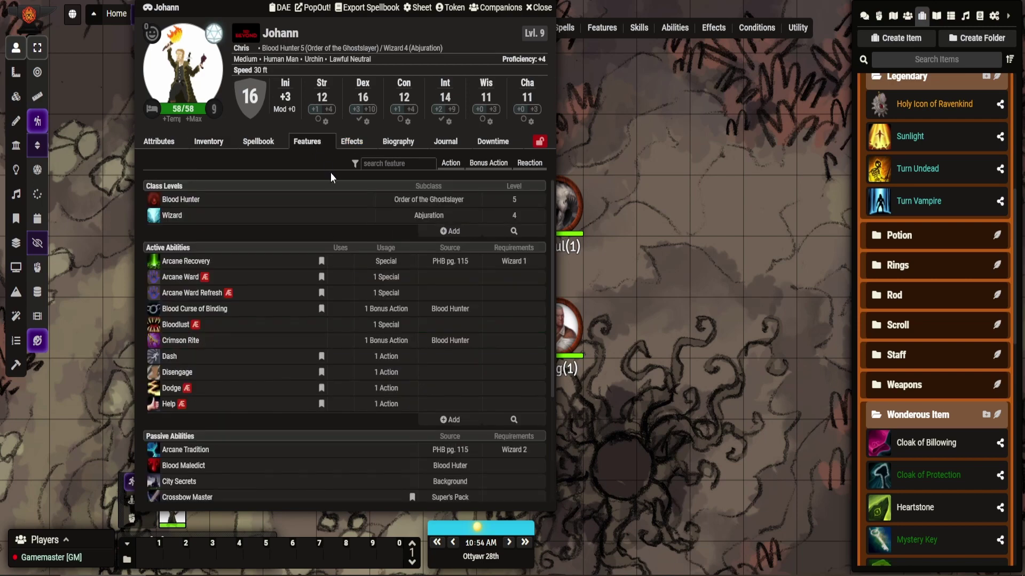
pyautogui.scroll(-3, 337, 289)
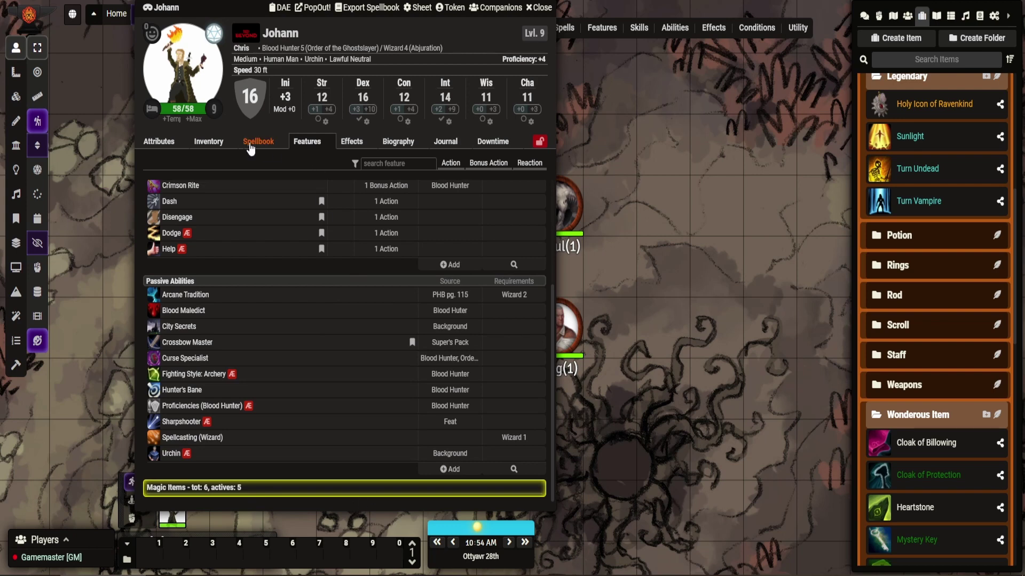
# Attune the character to the Holy Icon again and check its abilities among the character's features
pyautogui.click(208, 141)
pyautogui.rightClick(386, 288)
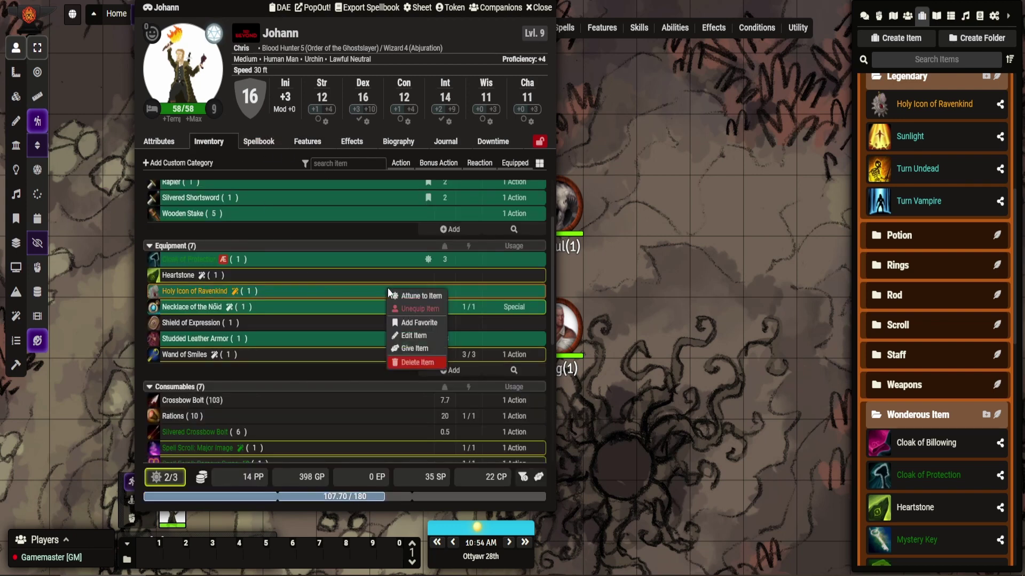
pyautogui.click(416, 296)
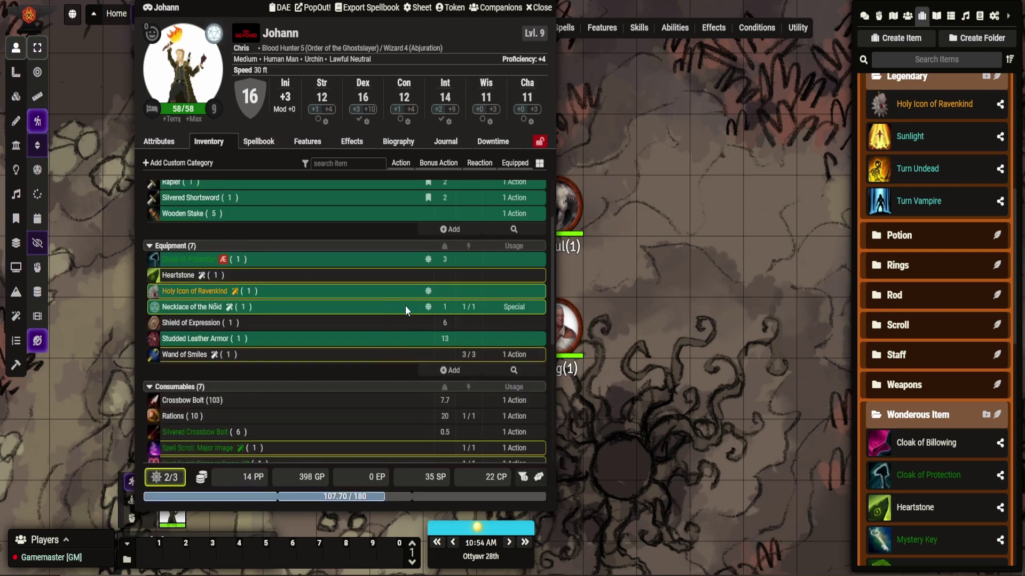
pyautogui.click(307, 148)
pyautogui.scroll(-5, 330, 321)
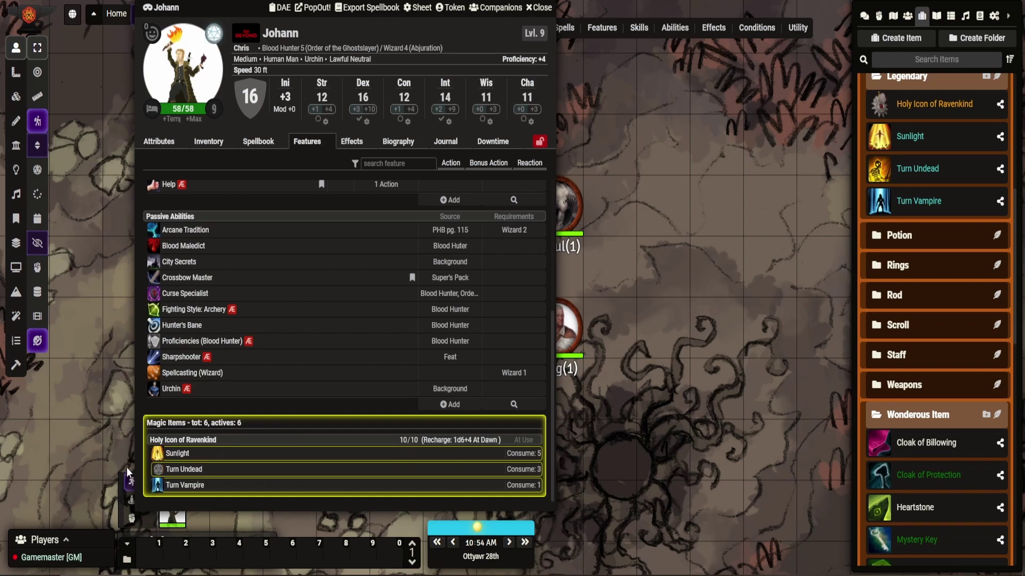
# View the details of the Holy Icon's Sunlight feature from the character's features and close them
pyautogui.click(190, 454)
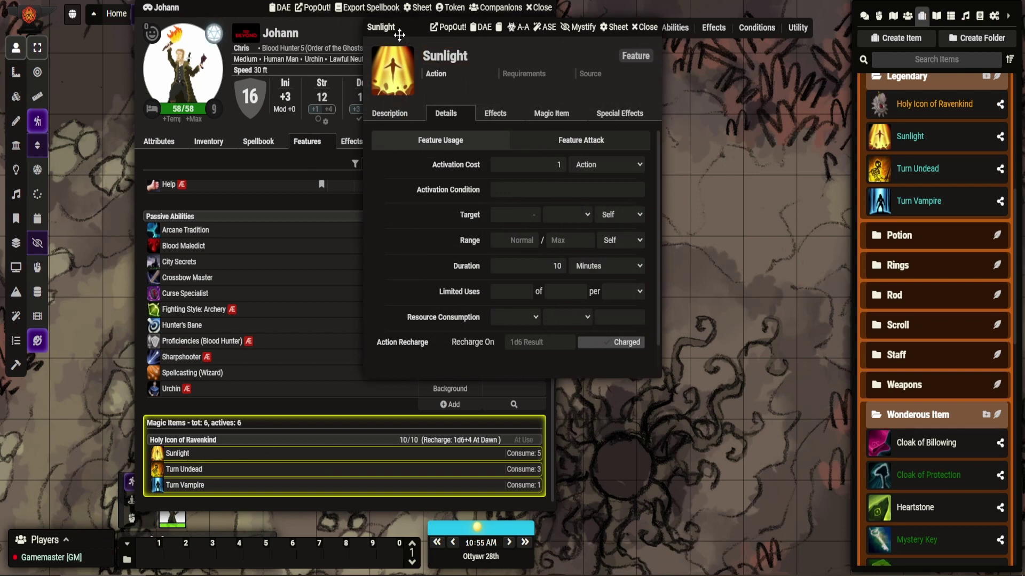
pyautogui.moveTo(399, 29); pyautogui.dragTo(389, 104)
pyautogui.click(634, 105)
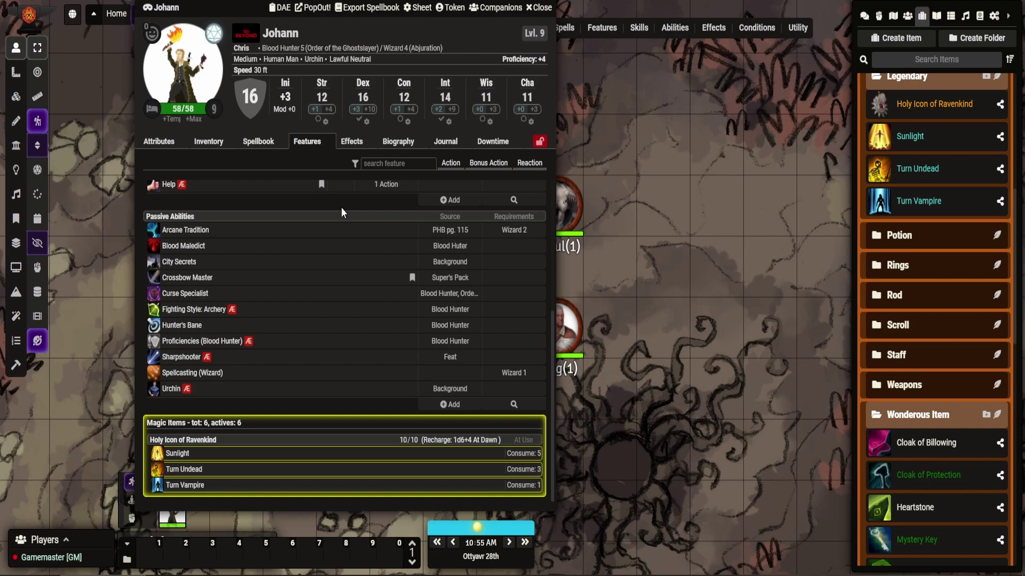
# Move the character sheet clear of the tokens, show the chat log, and use the Holy Icon's Sunlight ability
pyautogui.scroll(5, 274, 306)
pyautogui.scroll(-5, 276, 306)
pyautogui.moveTo(231, 8); pyautogui.dragTo(660, 94)
pyautogui.click(864, 15)
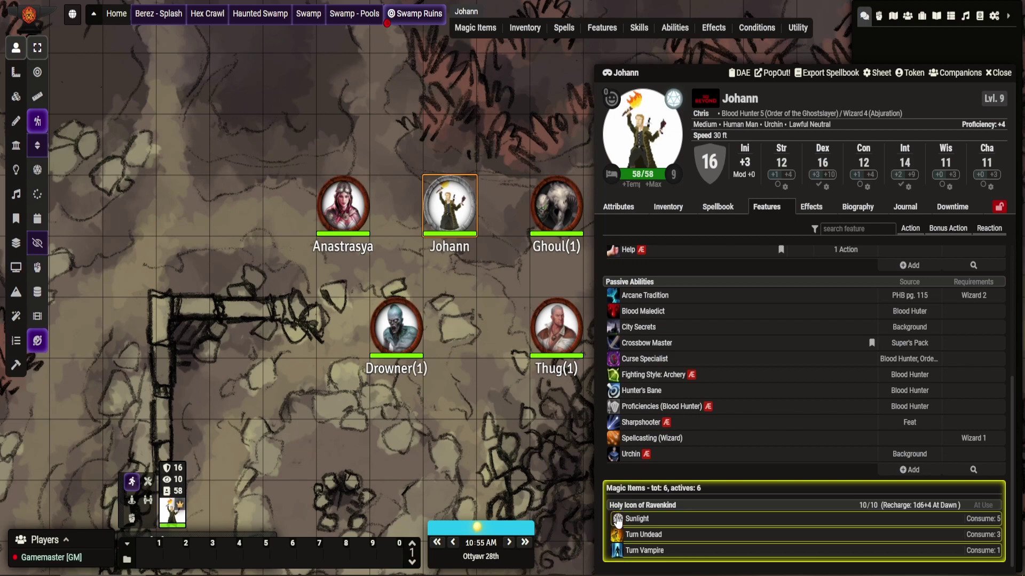
pyautogui.click(617, 520)
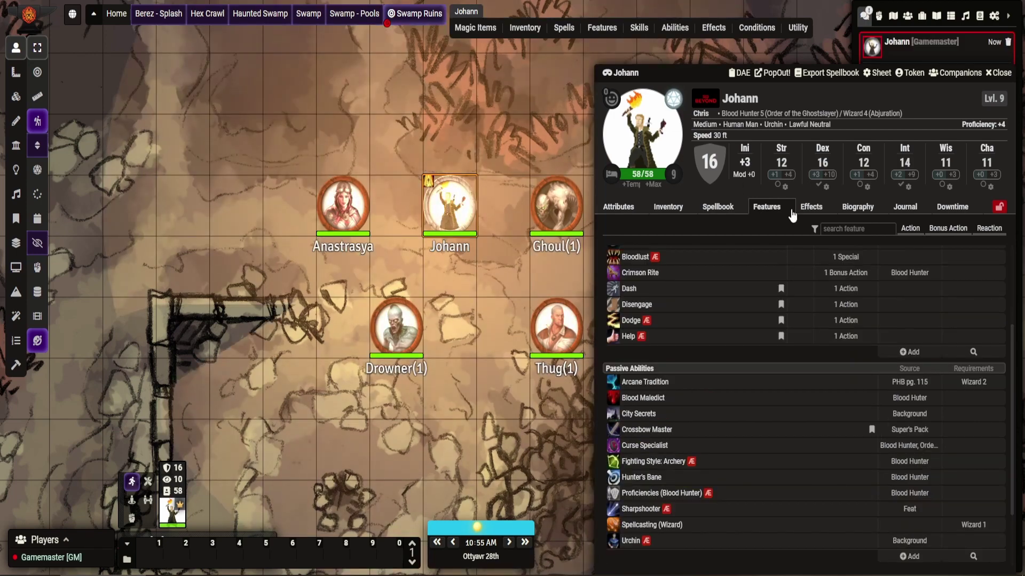
pyautogui.scroll(-3, 749, 341)
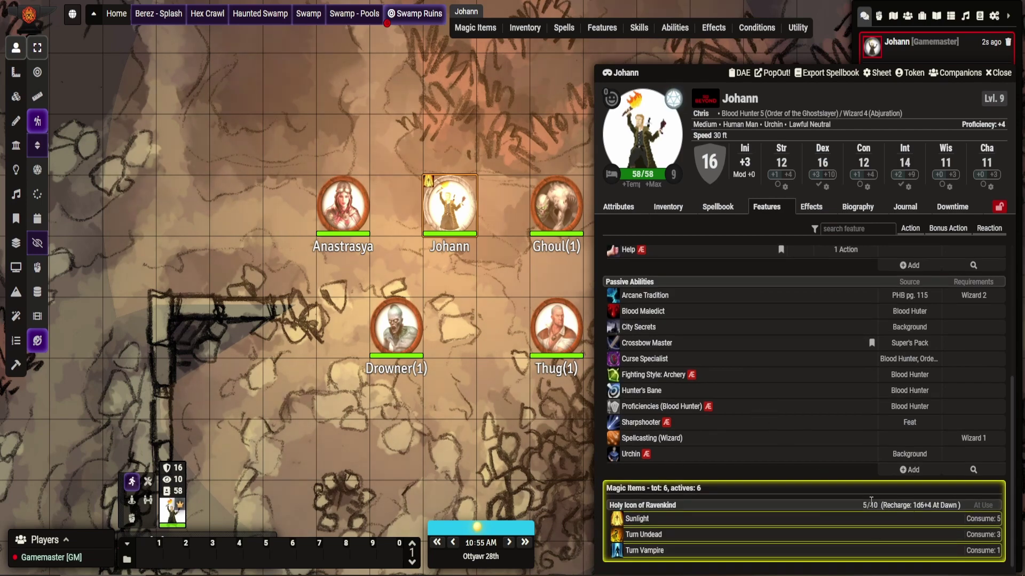
# Use the Holy Icon's Turn Undead ability and check the icon's remaining charges
pyautogui.click(865, 506)
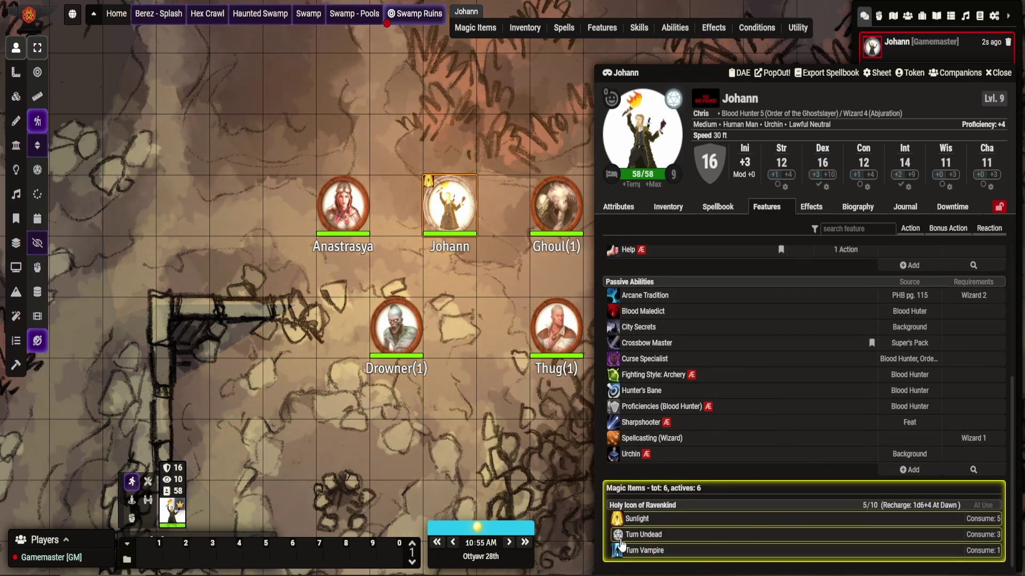
pyautogui.scroll(3, 687, 540)
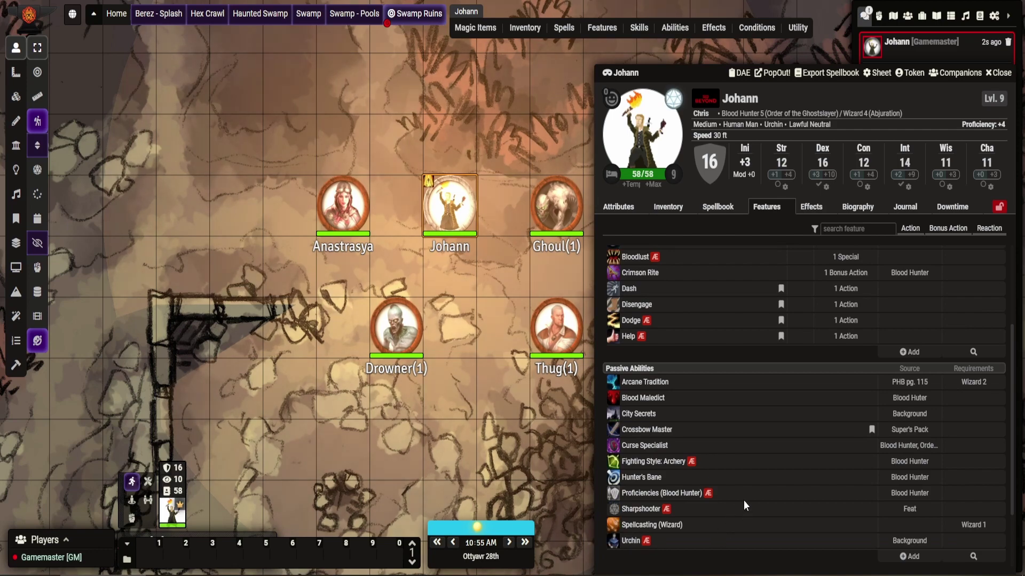
pyautogui.scroll(-3, 744, 500)
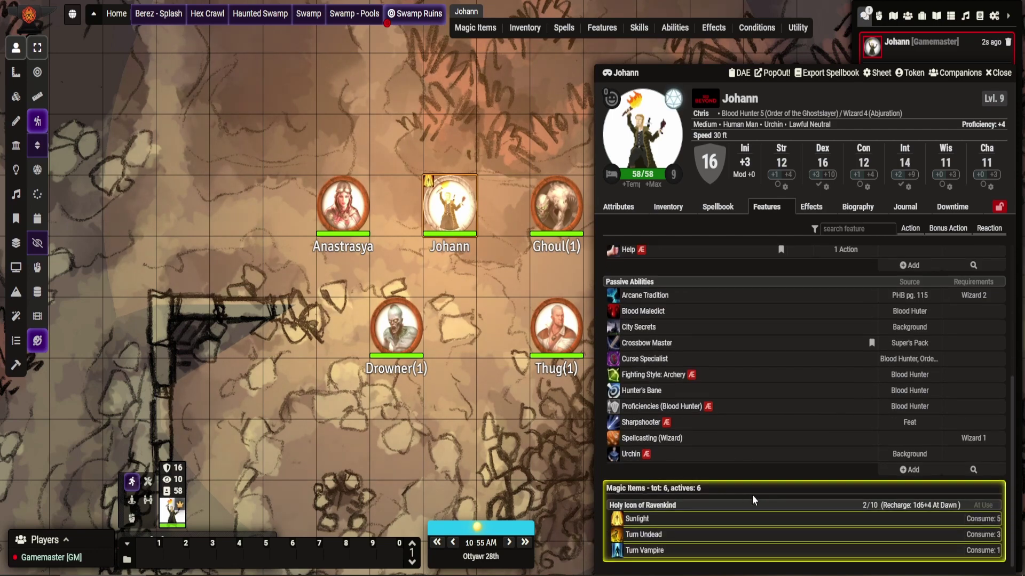
# Use the Holy Icon's Turn Vampire ability and roll the target's Wisdom saving throw with disadvantage
pyautogui.click(618, 552)
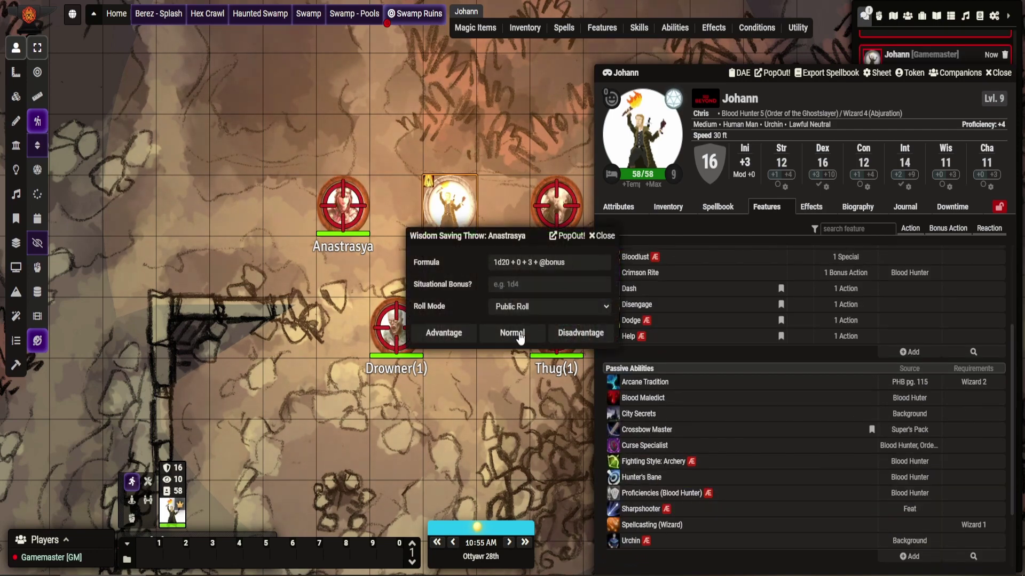
pyautogui.click(596, 337)
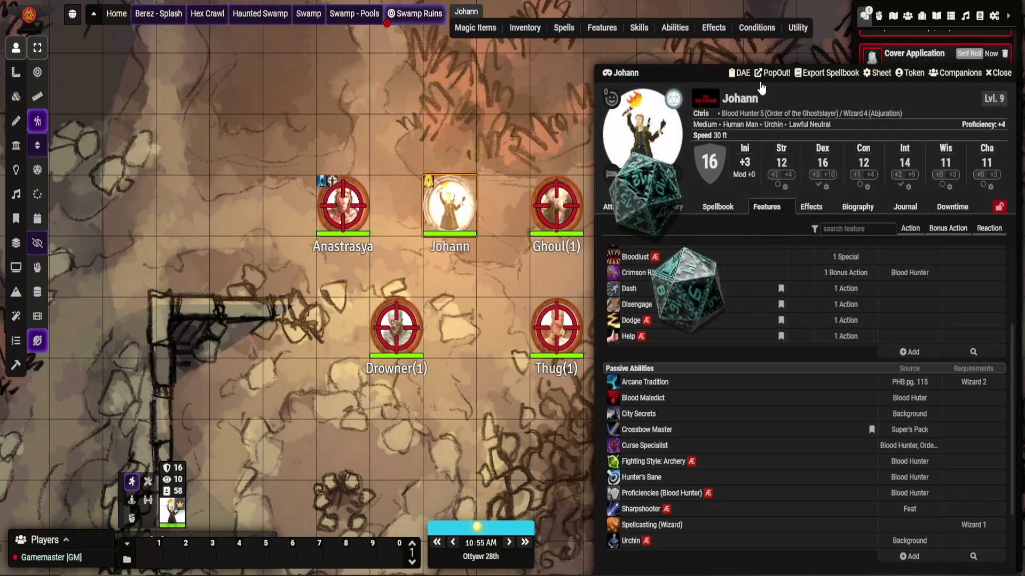
# Review the chat log entries for the used abilities and check the Holy Icon's remaining charges on the character's sheet
pyautogui.click(998, 73)
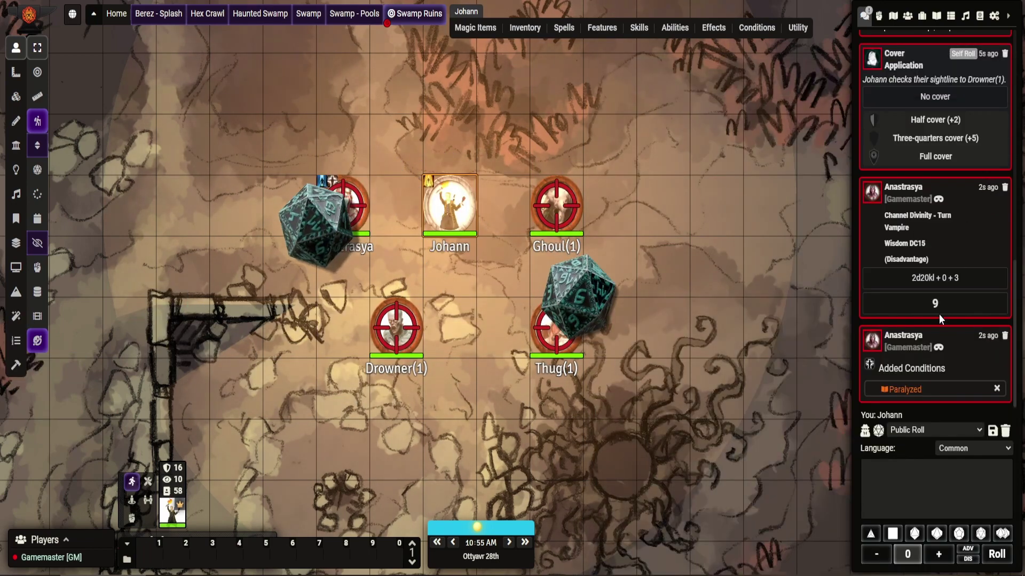
pyautogui.scroll(8, 955, 240)
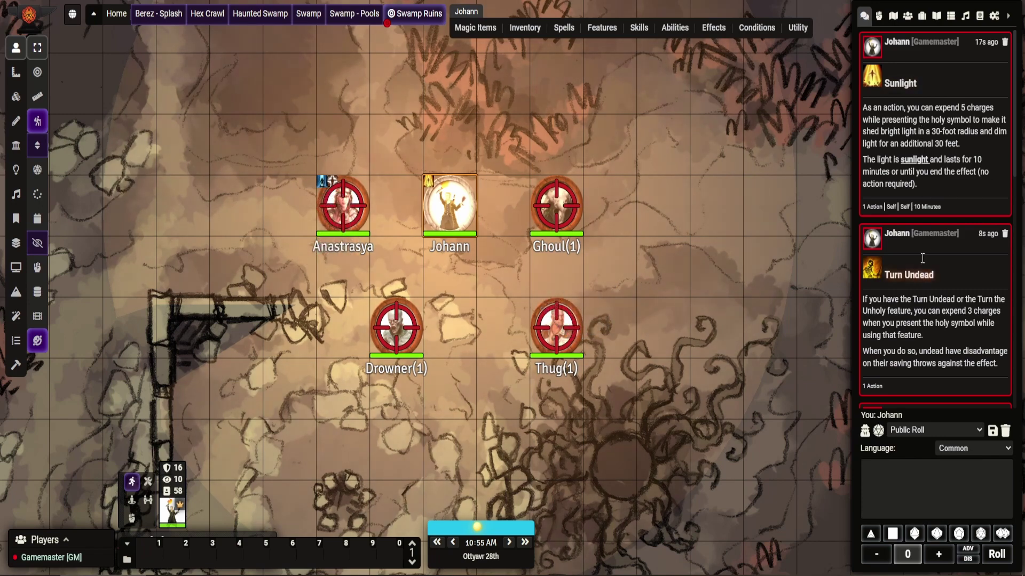
pyautogui.scroll(-8, 932, 235)
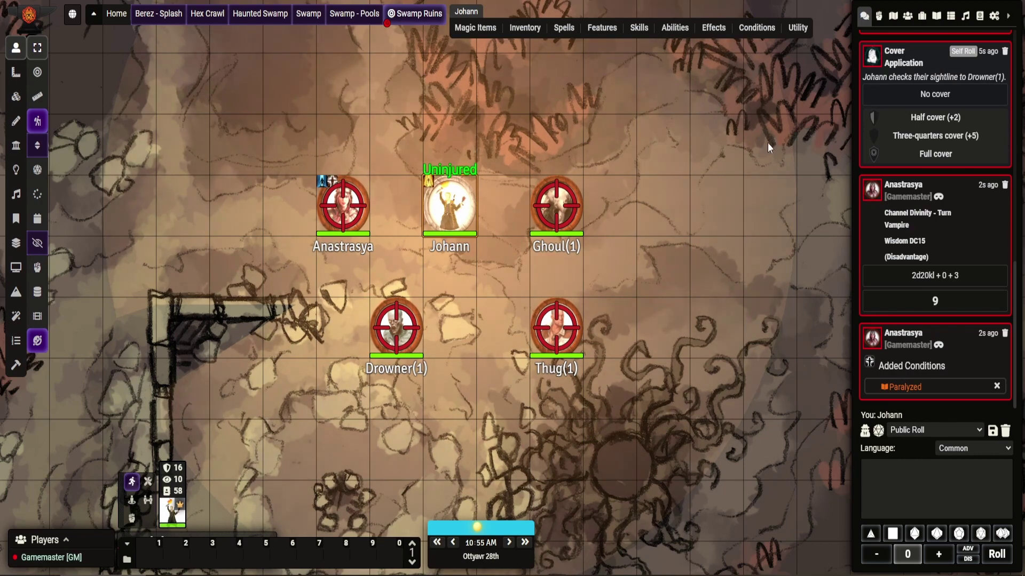
pyautogui.doubleClick(455, 211)
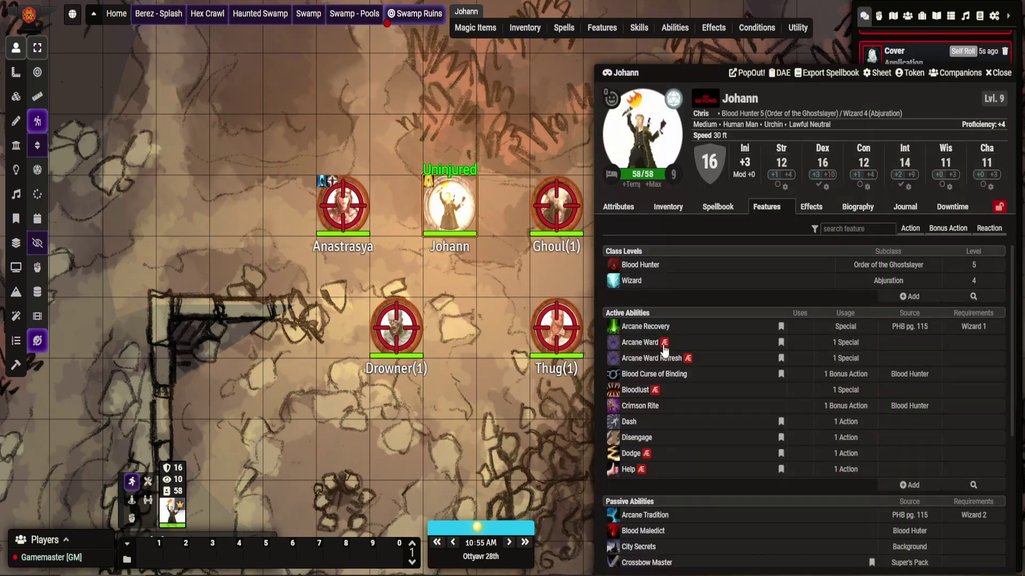
pyautogui.scroll(-4, 730, 440)
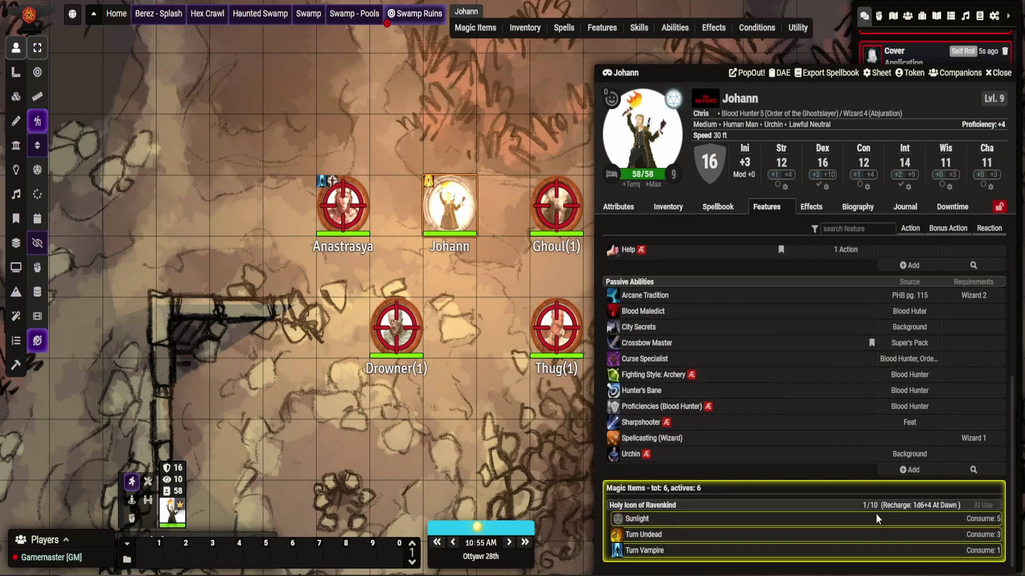
pyautogui.click(999, 73)
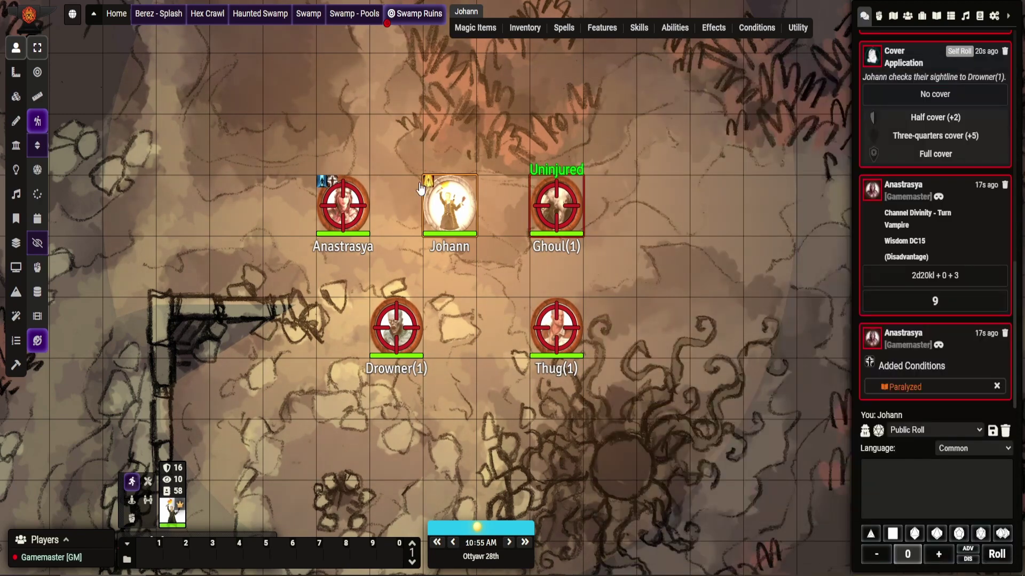
# Take a long rest as a new day with the character and check the Holy Icon's recharged charges
pyautogui.doubleClick(446, 203)
pyautogui.moveTo(697, 67); pyautogui.dragTo(286, 30)
pyautogui.moveTo(220, 144)
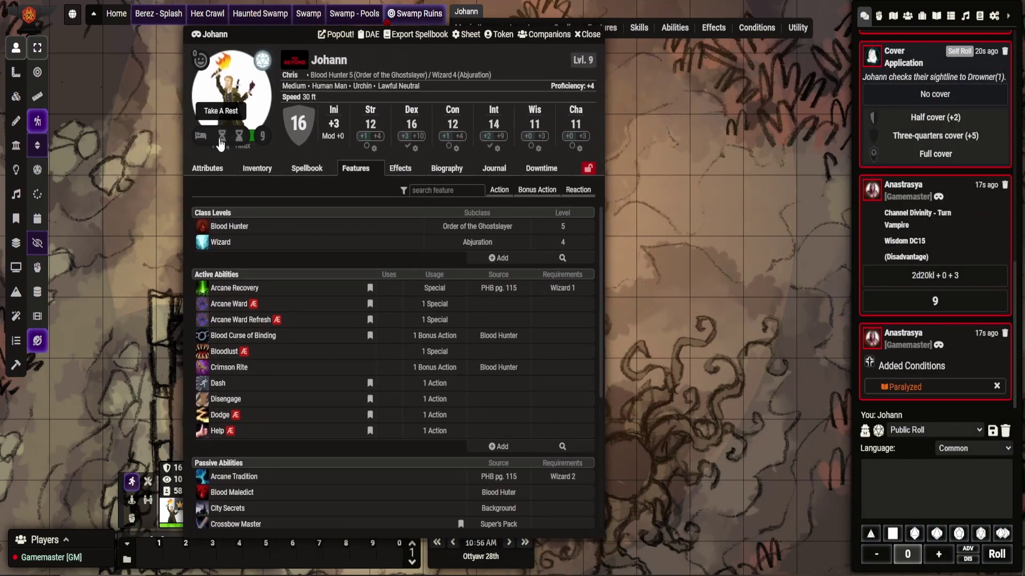
pyautogui.click(239, 136)
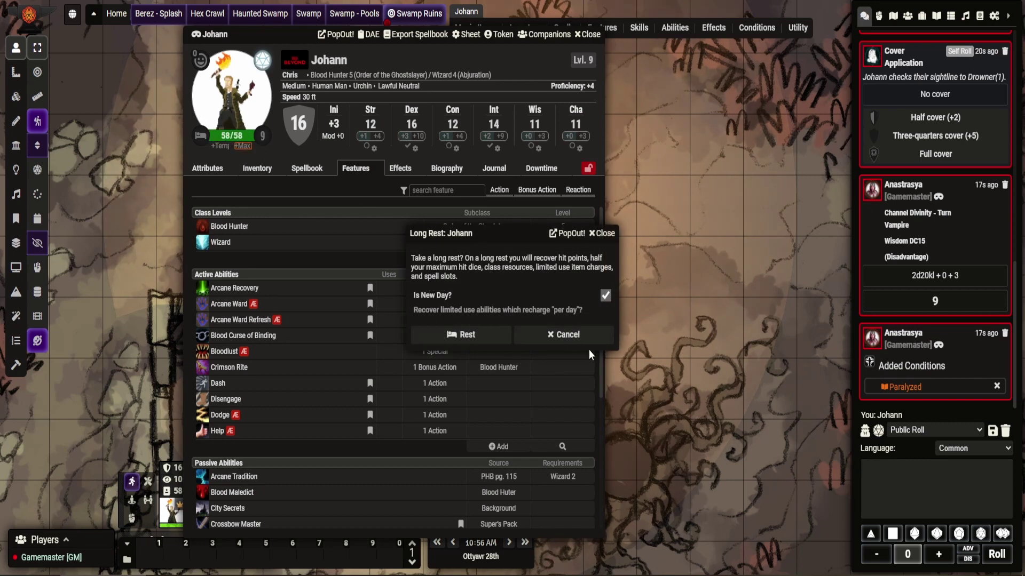
pyautogui.click(465, 334)
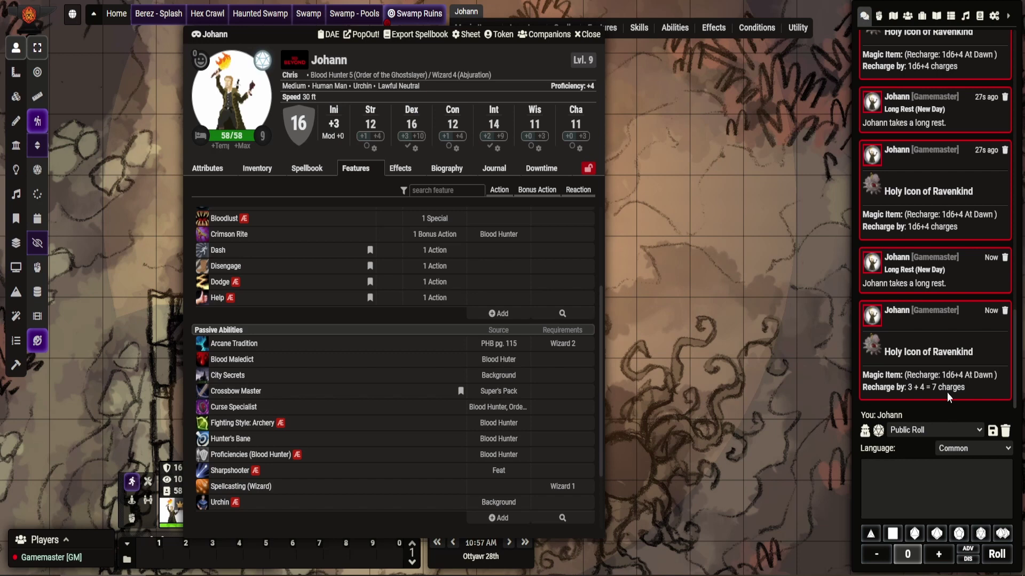
pyautogui.scroll(-2, 378, 375)
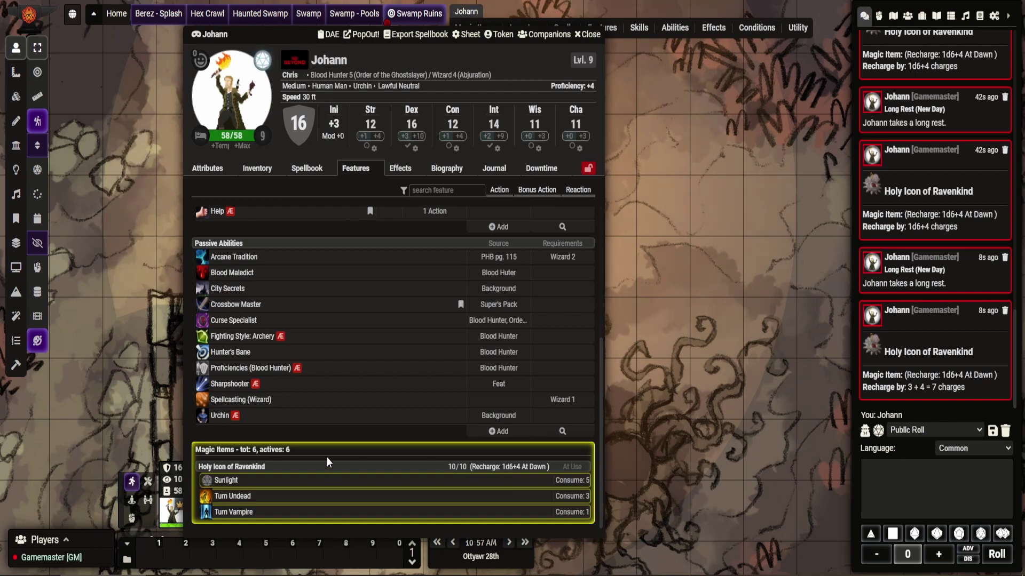
# Open the Runestone of the Skies from the Wonderous Item folder and examine its magic item settings
pyautogui.click(258, 169)
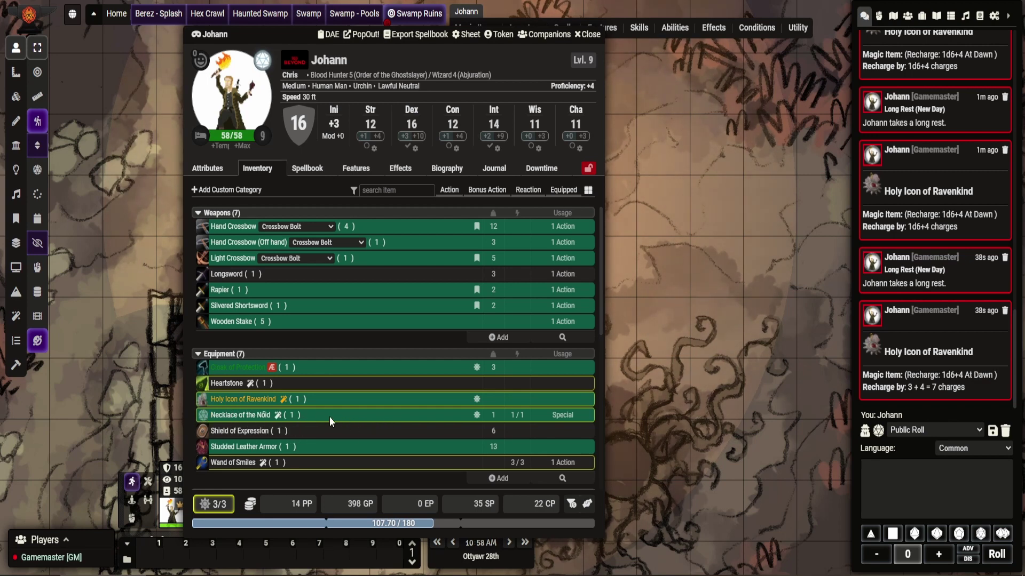
pyautogui.click(921, 16)
pyautogui.scroll(-2, 929, 373)
pyautogui.scroll(-3, 931, 369)
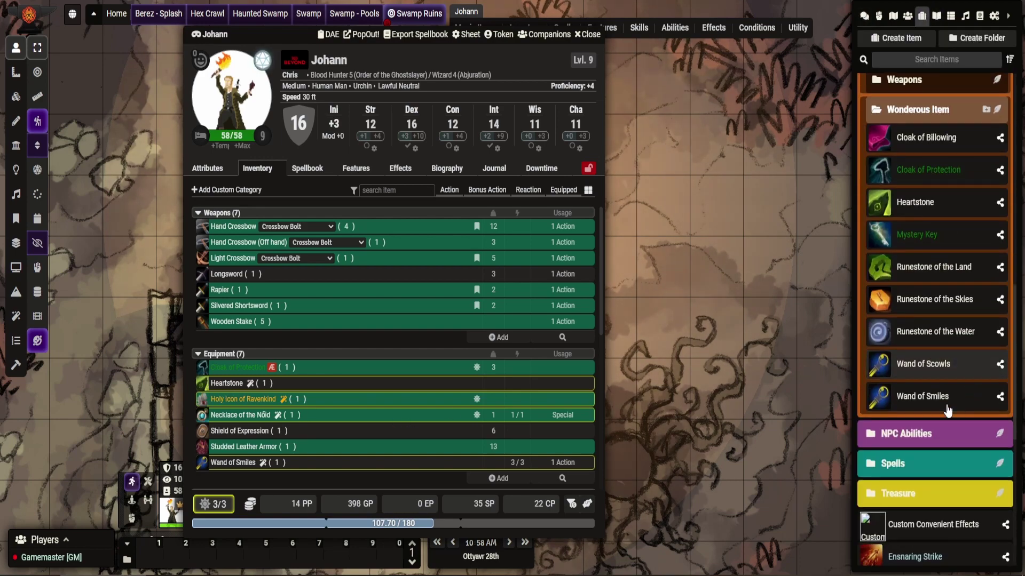
pyautogui.click(924, 299)
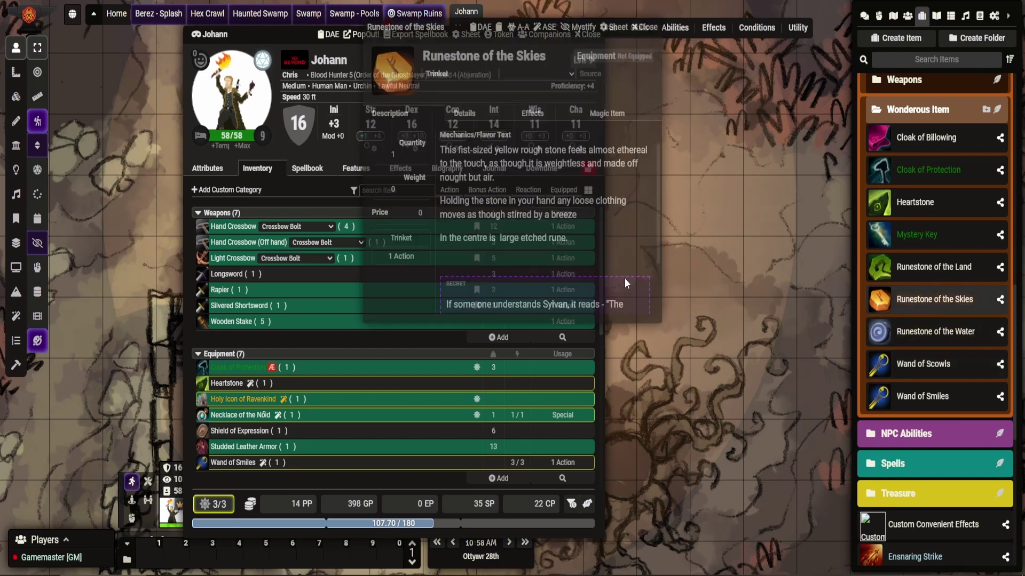
pyautogui.click(607, 113)
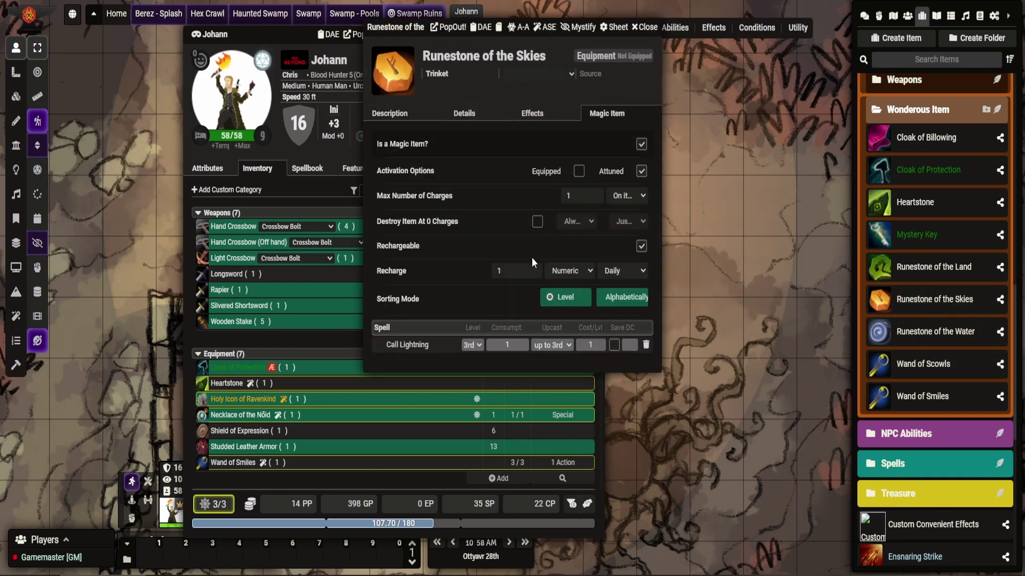
# Enlarge the Runestone of the Skies window and examine Call Lightning's level, consumption and upcast options, keeping 3rd level and up to 3rd
pyautogui.moveTo(658, 369); pyautogui.dragTo(741, 468)
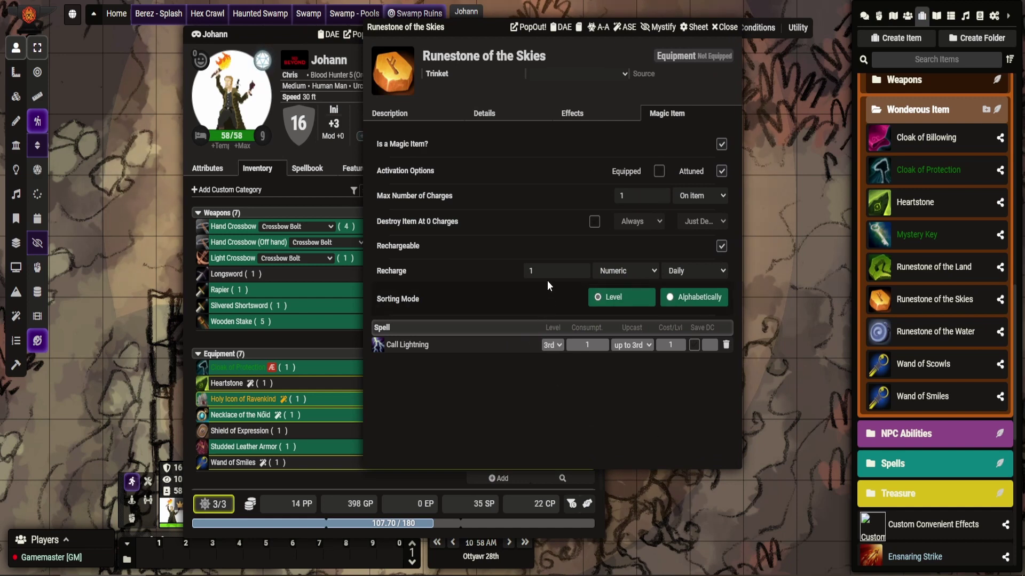
pyautogui.click(659, 346)
pyautogui.click(557, 346)
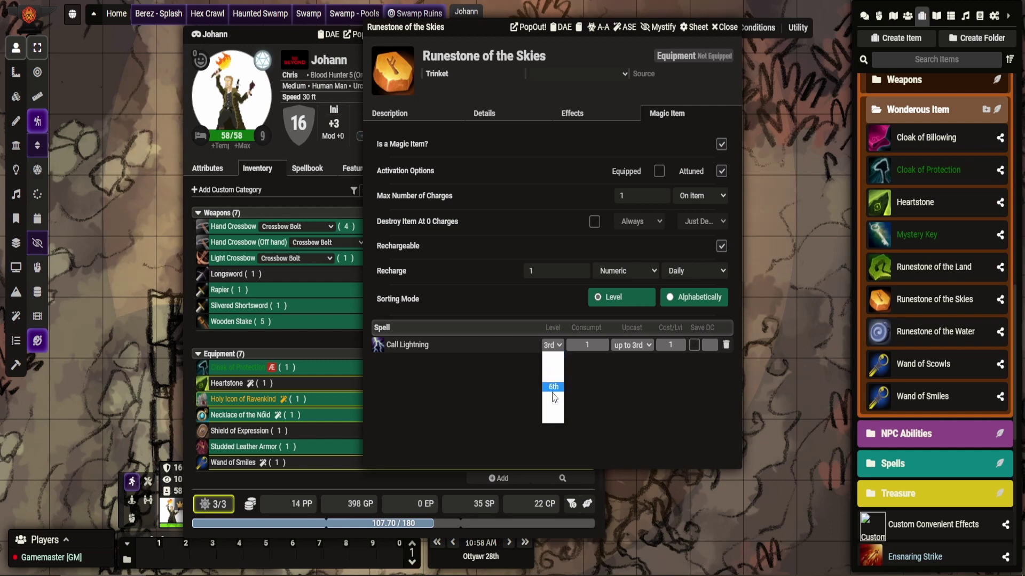
pyautogui.click(555, 357)
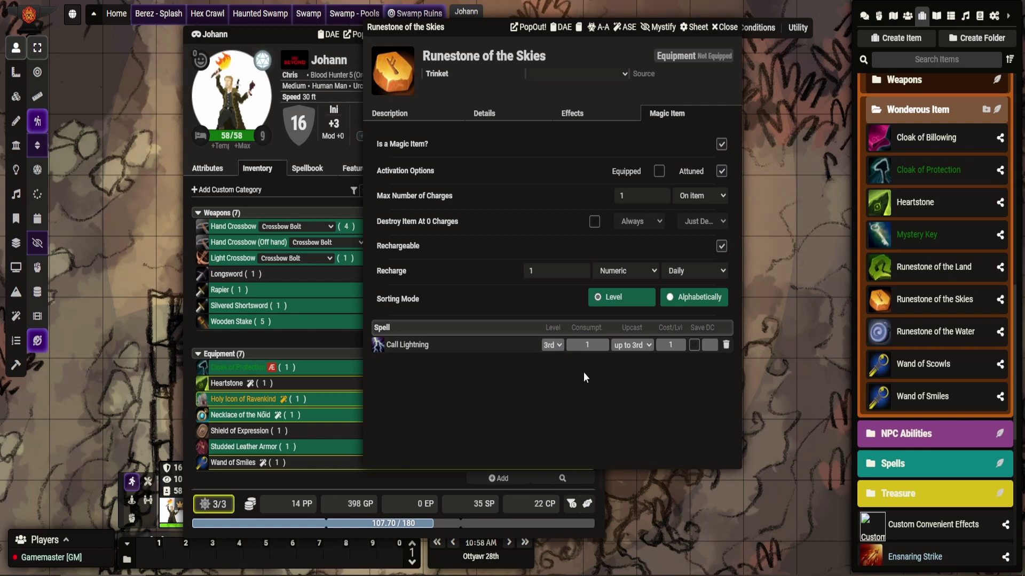
pyautogui.click(554, 347)
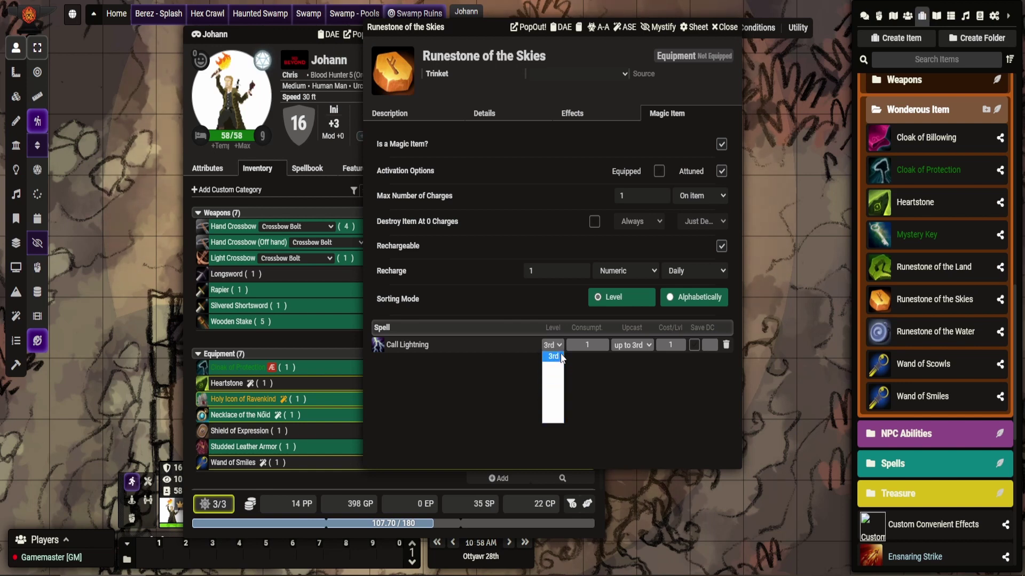
pyautogui.click(560, 357)
pyautogui.click(594, 345)
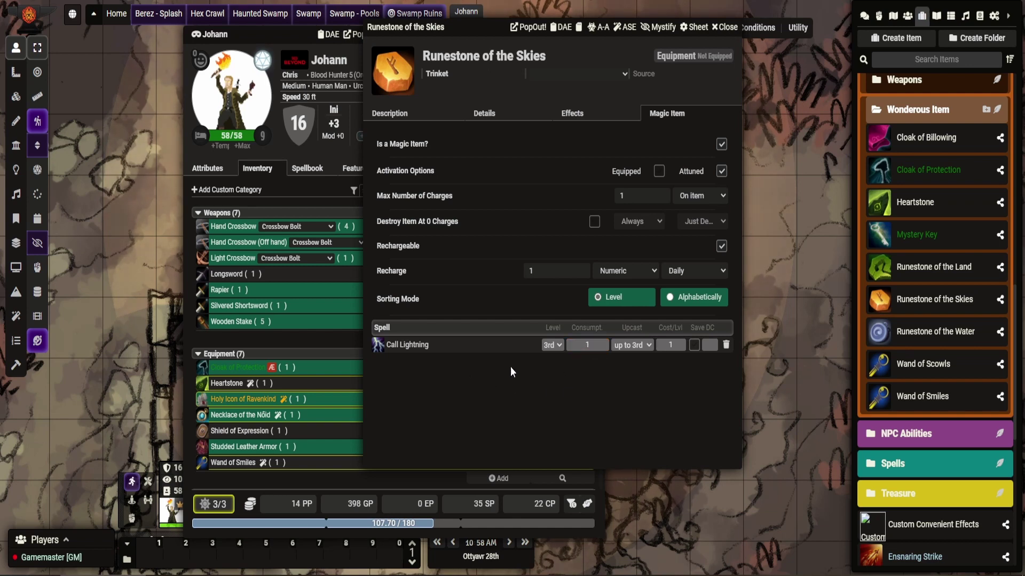
pyautogui.click(645, 346)
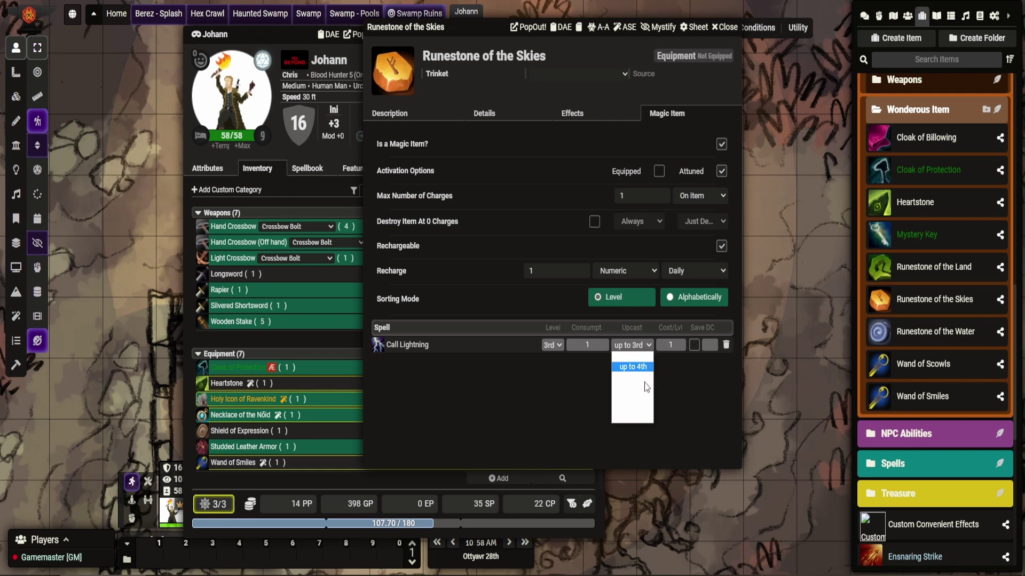
pyautogui.click(634, 355)
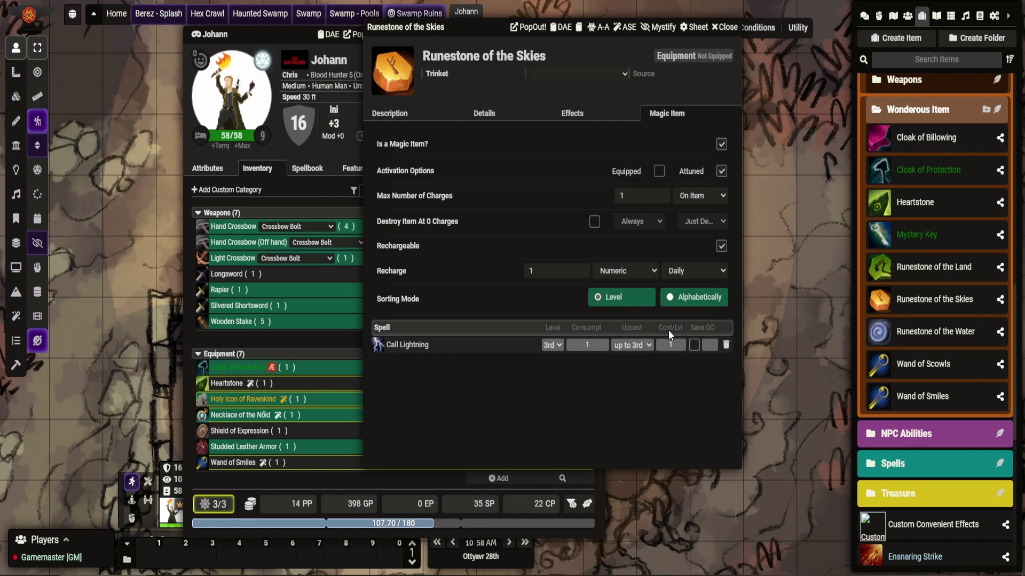
# Enable a custom save DC of 13 for the runestone's Call Lightning spell and close the item
pyautogui.click(694, 345)
pyautogui.click(709, 346)
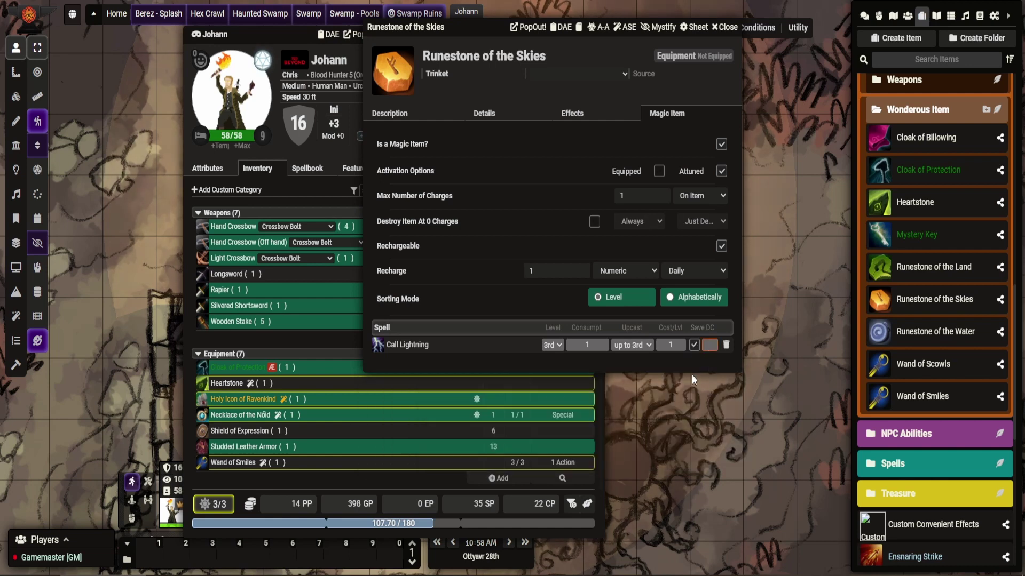
pyautogui.write('13')
pyautogui.click(431, 353)
pyautogui.click(730, 28)
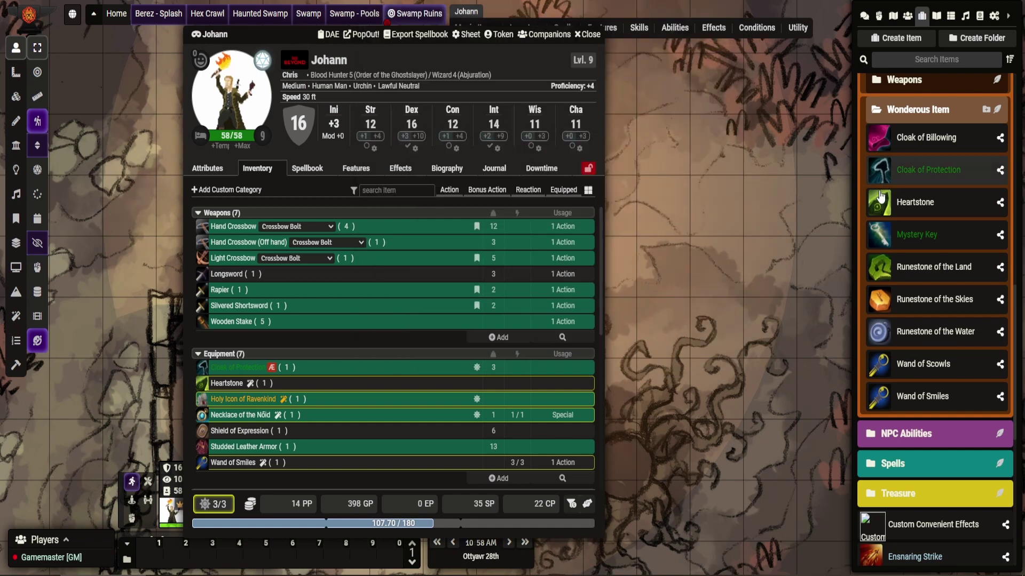
# Add the Runestone of the Skies to the character's inventory and equip it
pyautogui.moveTo(879, 299); pyautogui.dragTo(325, 418)
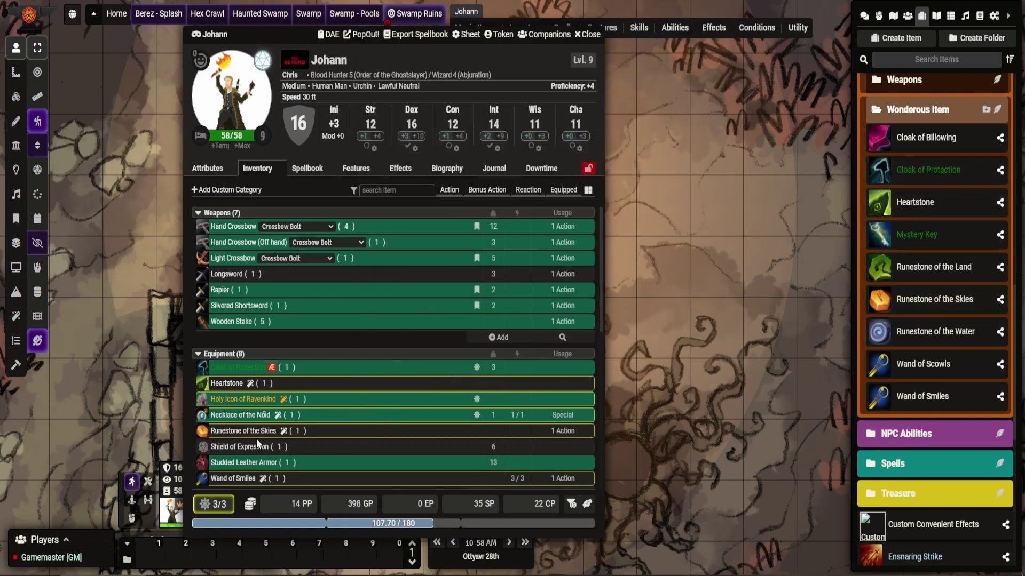
pyautogui.rightClick(259, 432)
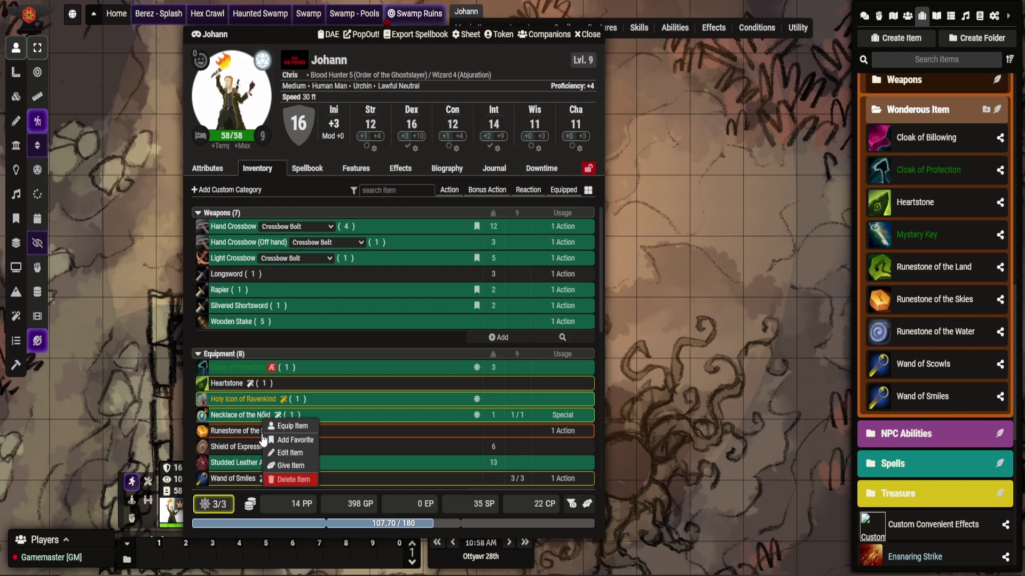
pyautogui.click(297, 427)
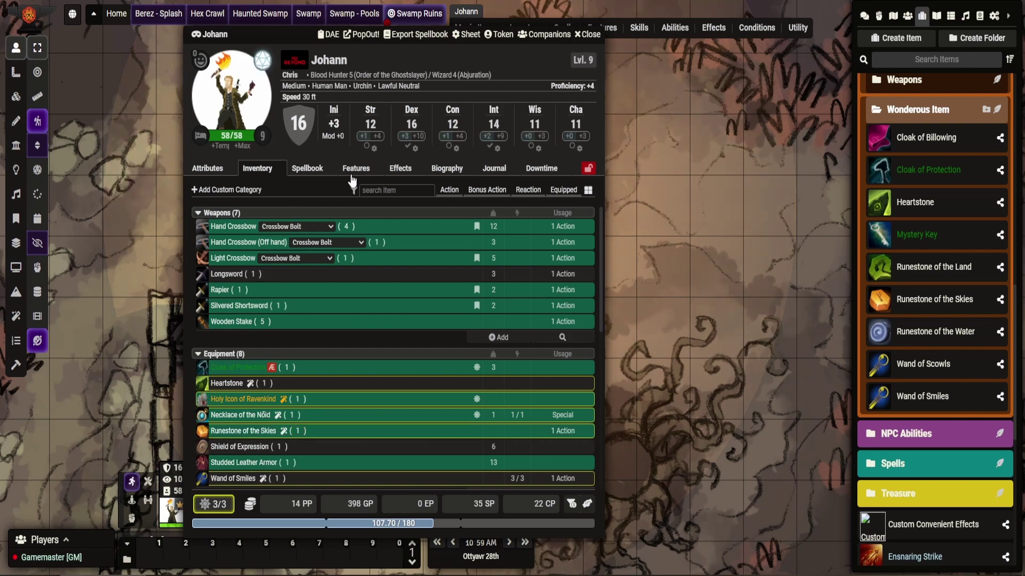
# Review the magic item spells in the character's spellbook and the Holy Icon's abilities among the features
pyautogui.click(306, 168)
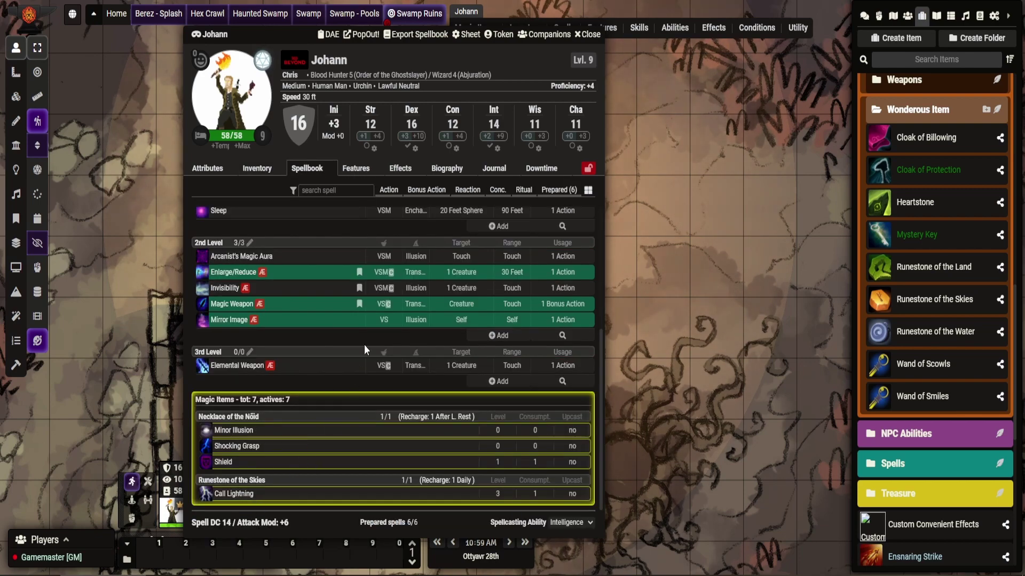
pyautogui.click(365, 171)
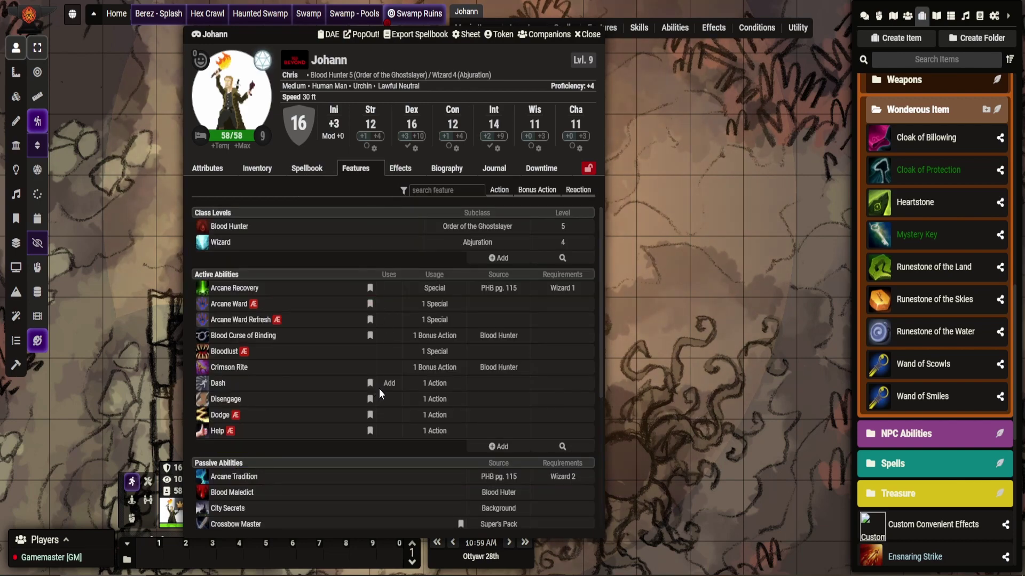
pyautogui.scroll(-5, 381, 392)
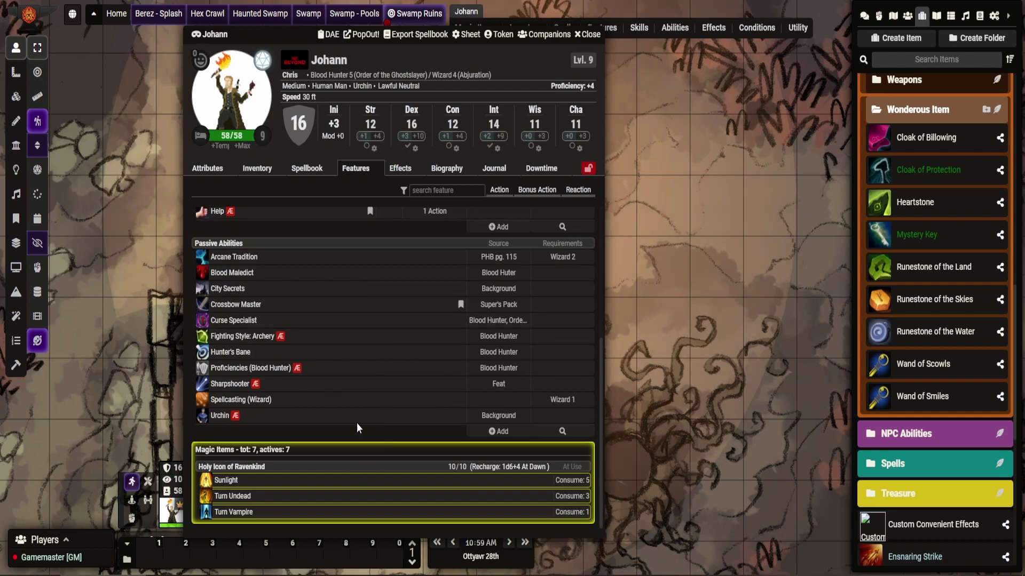
# Check the charges of the Necklace of the Nõid and the Runestone of the Skies in the character's spellbook
pyautogui.click(308, 169)
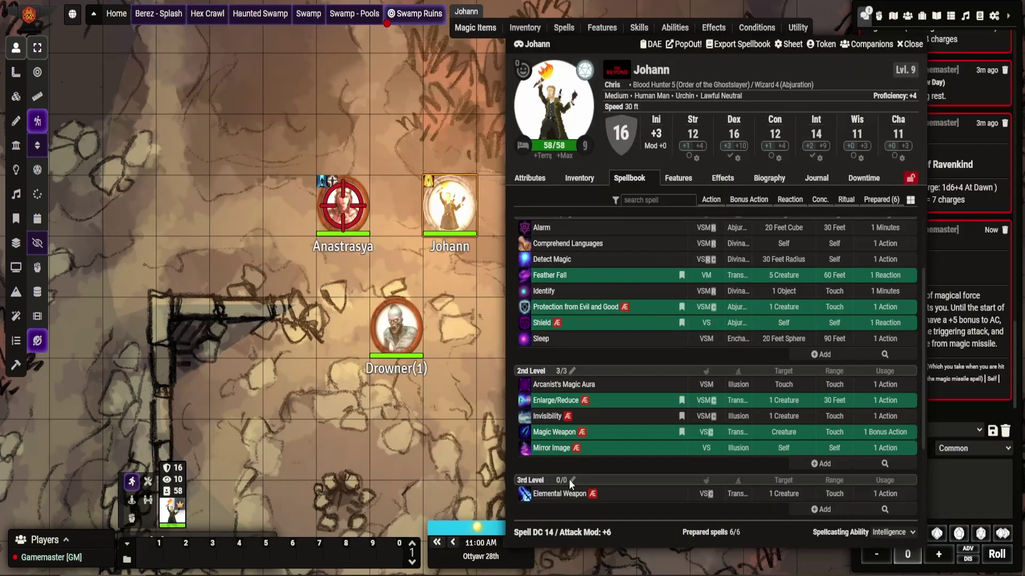
pyautogui.scroll(-2, 698, 422)
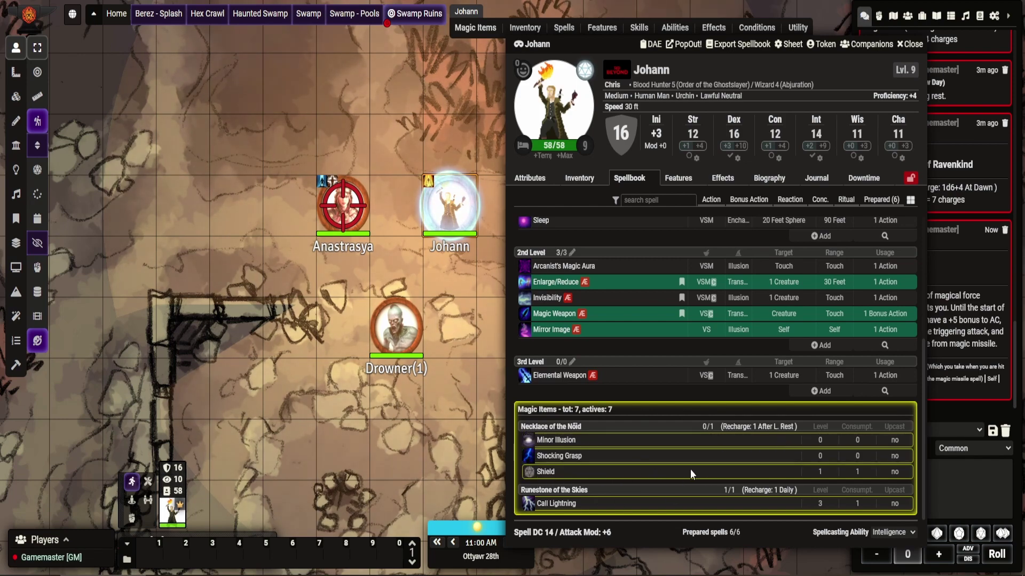
pyautogui.moveTo(567, 51); pyautogui.dragTo(506, 33)
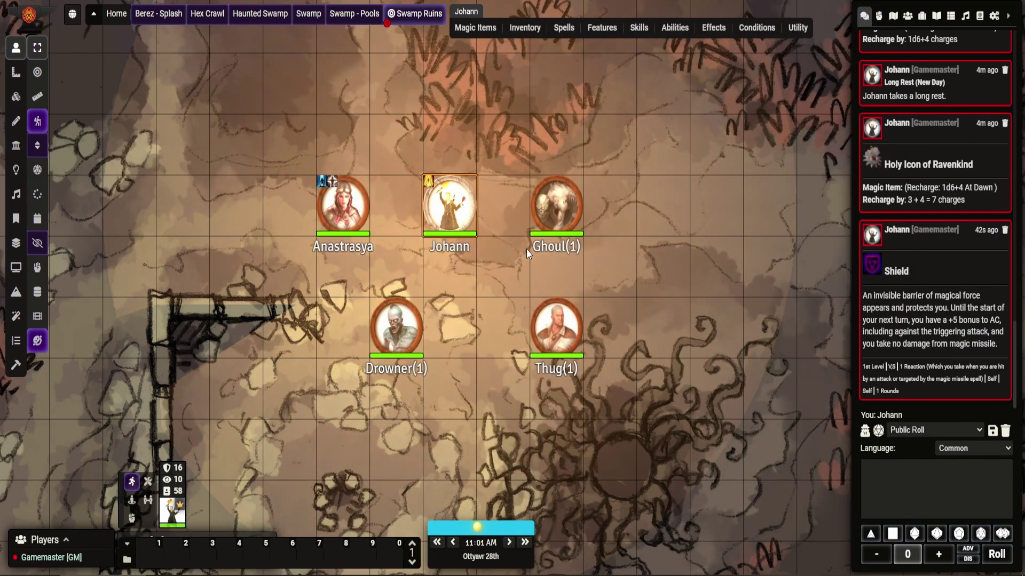
# Reopen the character's sheet and review the magic items in the inventory's equipment and consumables
pyautogui.doubleClick(440, 212)
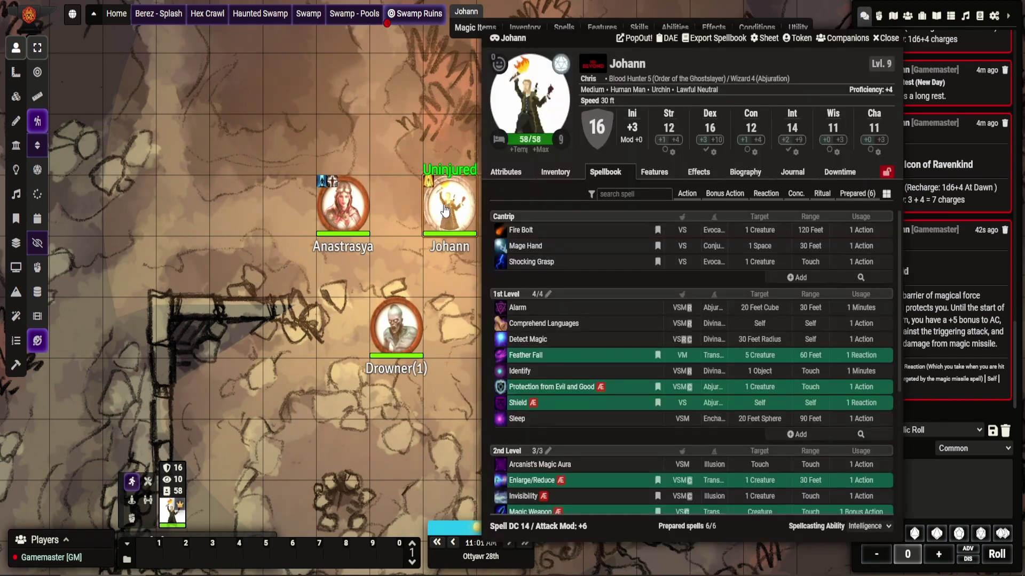
pyautogui.click(570, 172)
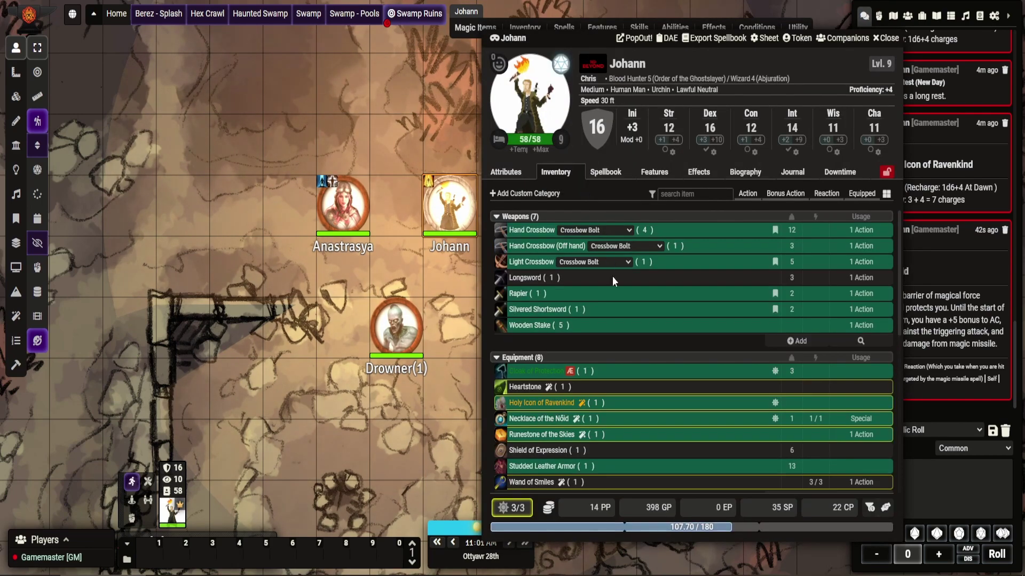
pyautogui.scroll(-5, 651, 356)
pyautogui.scroll(1, 639, 338)
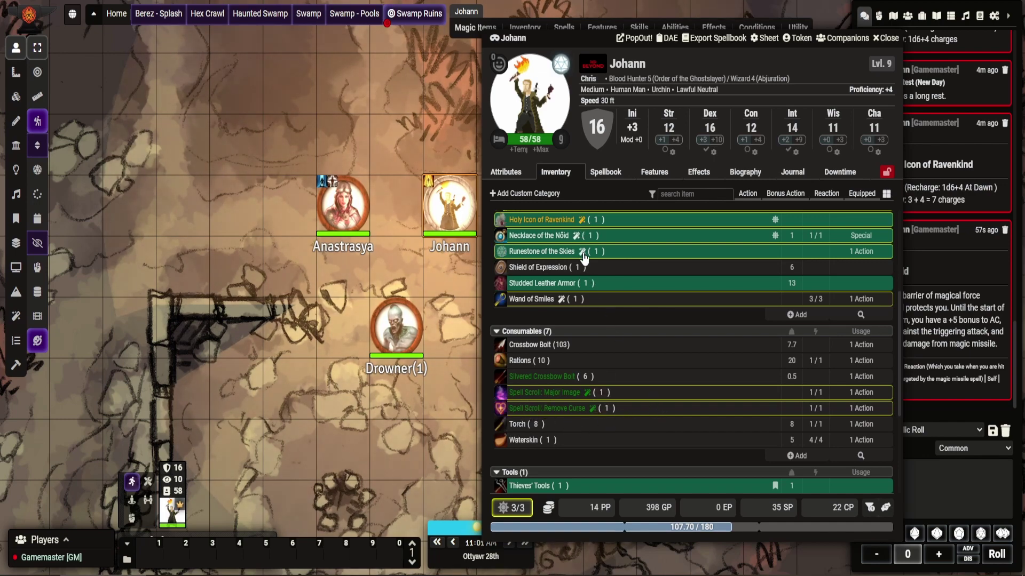
pyautogui.scroll(1, 629, 335)
pyautogui.scroll(2, 629, 335)
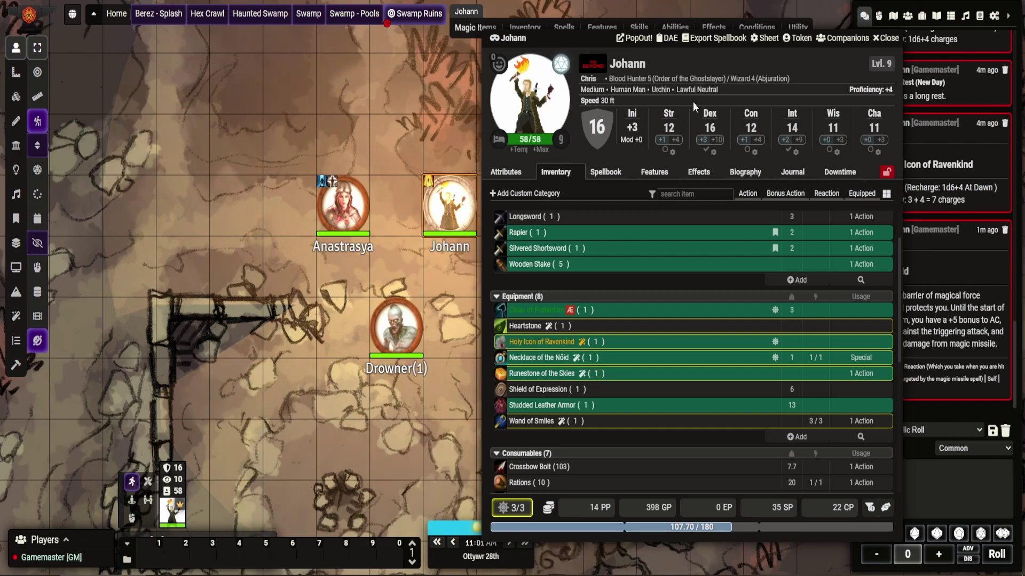
# Open the Holy Icon of Ravenkind from the inventory, mark it as unidentified in its details, and close it
pyautogui.rightClick(546, 348)
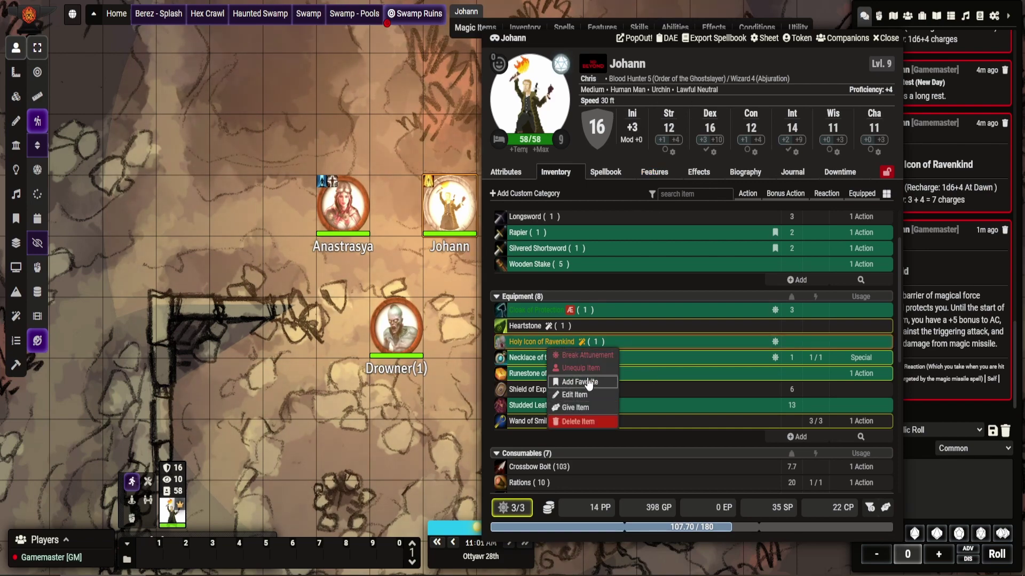
pyautogui.click(584, 395)
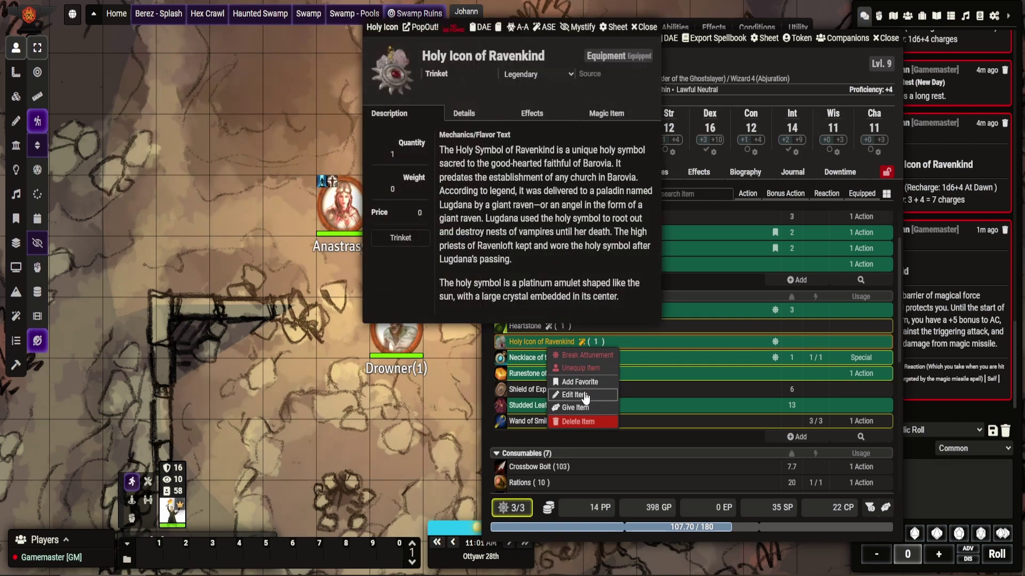
pyautogui.click(476, 113)
pyautogui.click(414, 252)
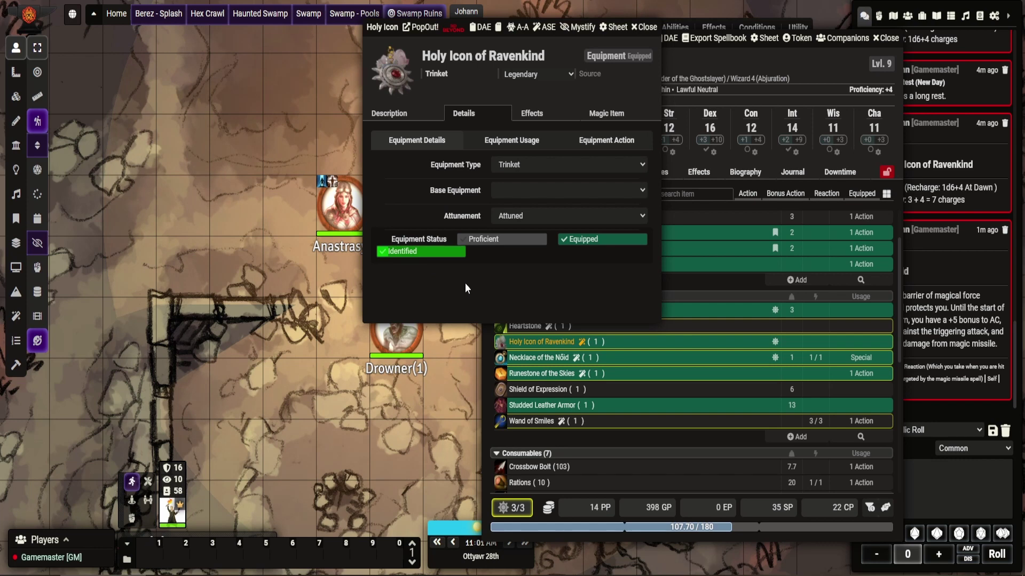
pyautogui.click(643, 29)
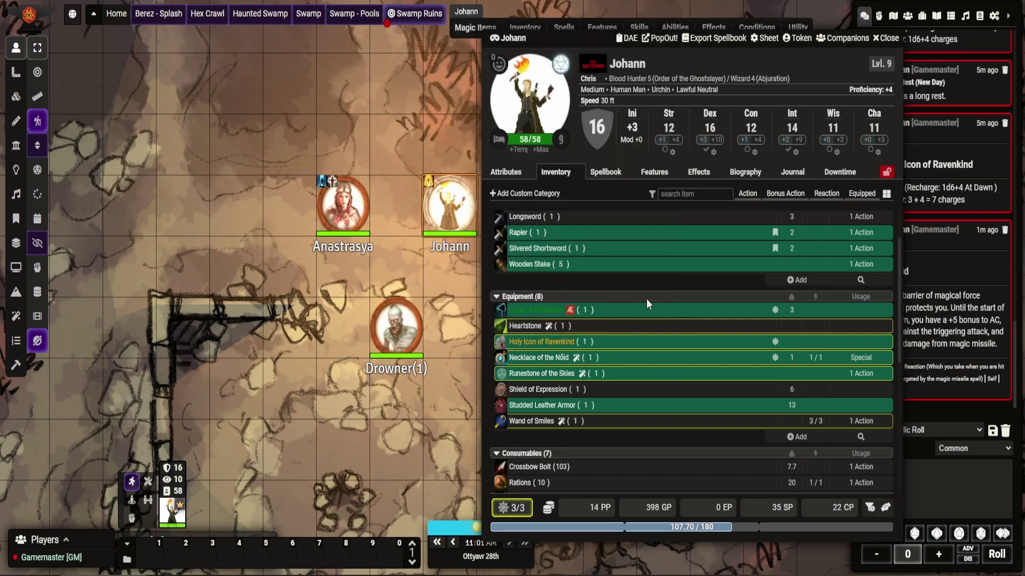
# Look for the unidentified Holy Icon's abilities in the character's features and return to the inventory
pyautogui.click(652, 175)
pyautogui.scroll(-3, 669, 326)
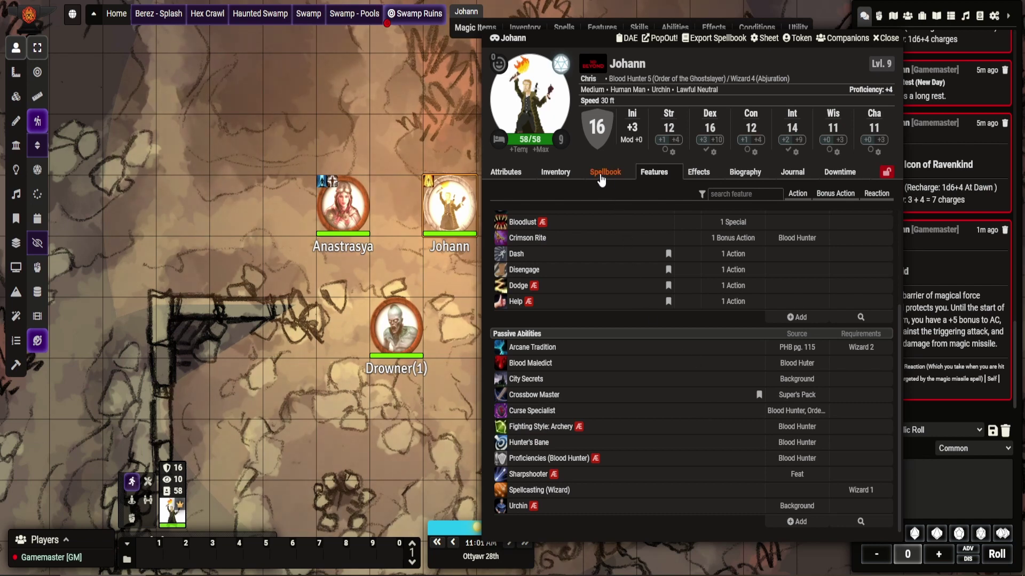
pyautogui.click(555, 172)
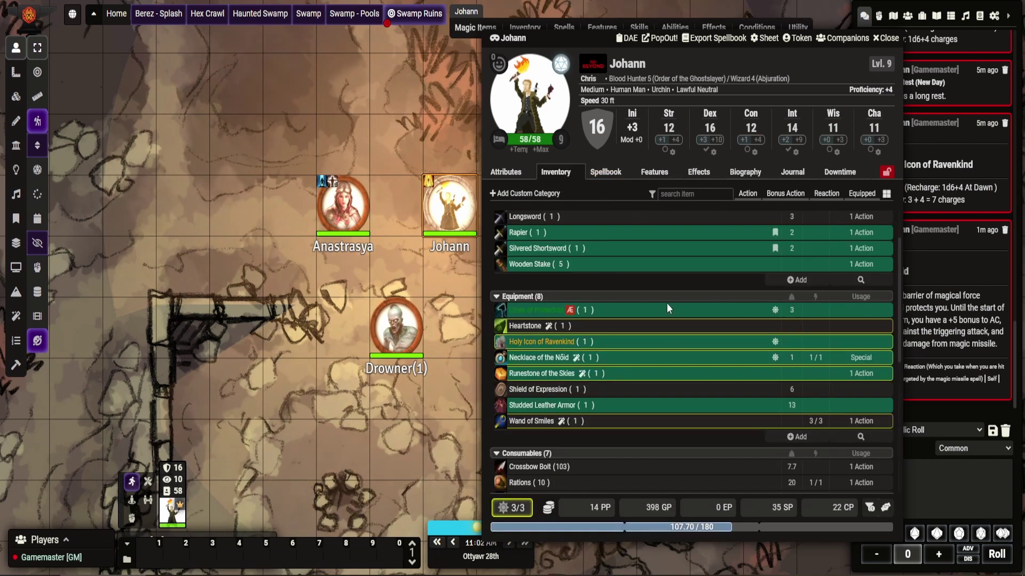
# Reopen the Holy Icon of Ravenkind, review its magic item settings, mark it as identified again, and close it
pyautogui.rightClick(556, 342)
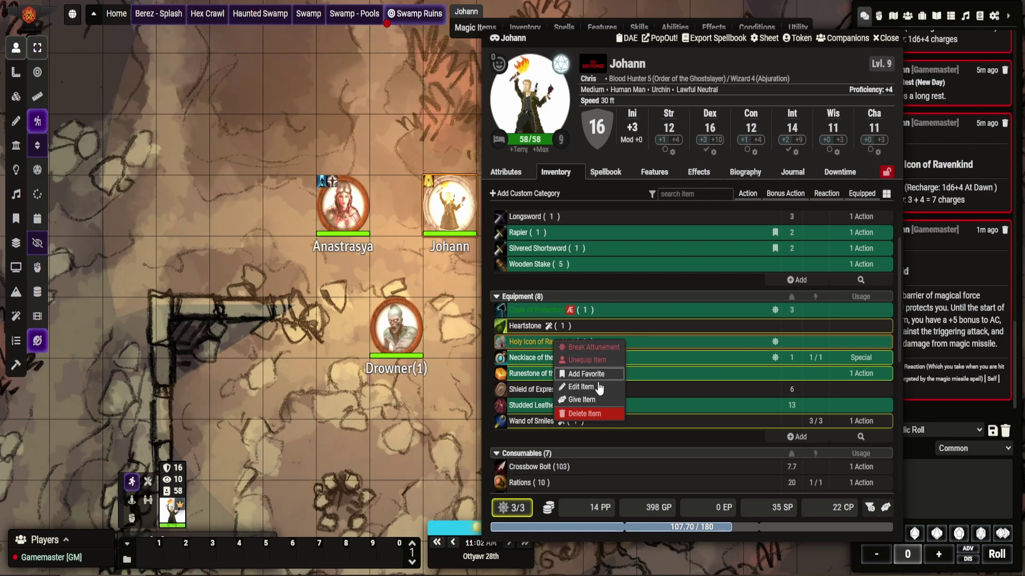
pyautogui.click(581, 387)
pyautogui.click(607, 113)
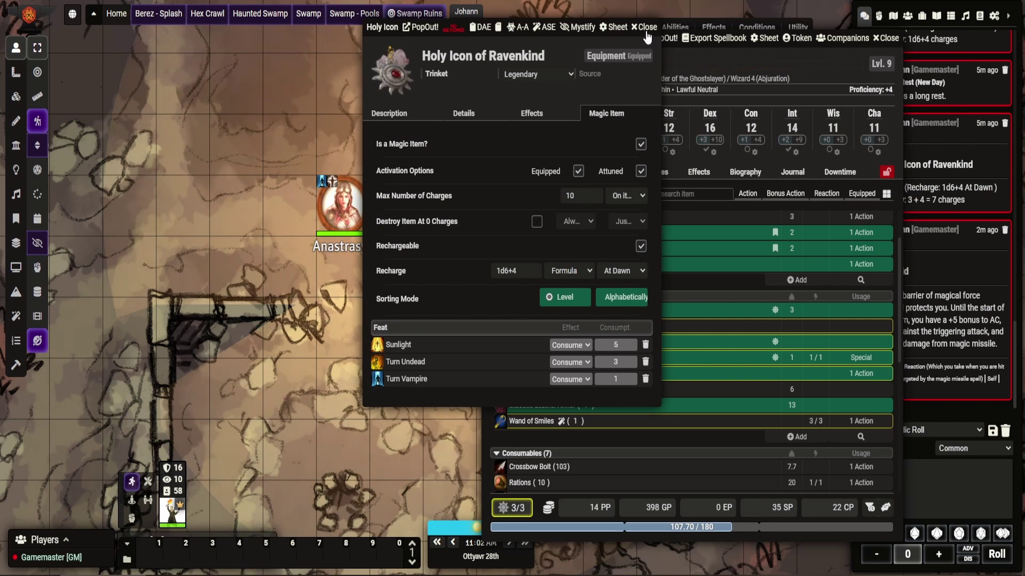
pyautogui.click(452, 119)
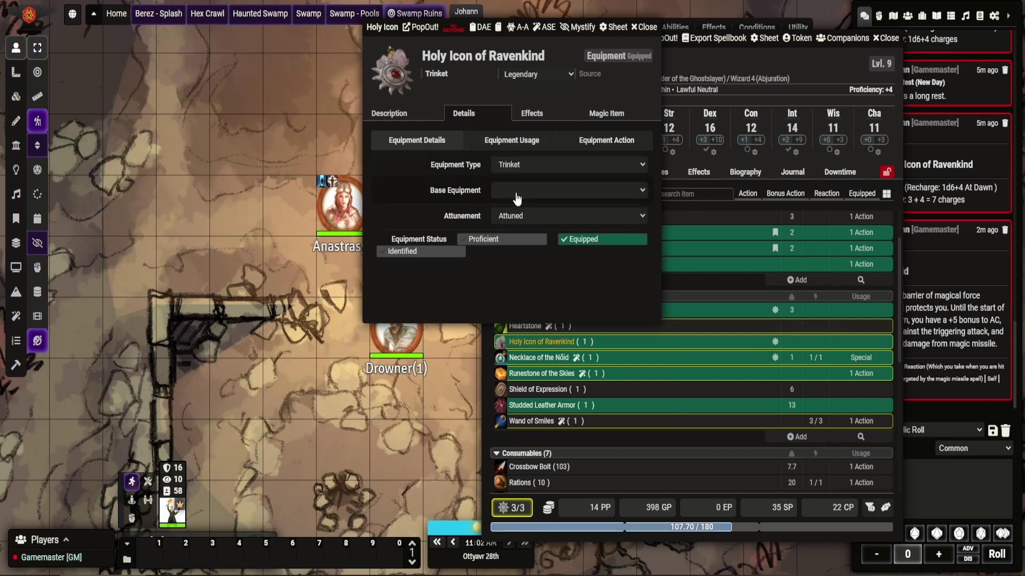
pyautogui.click(442, 255)
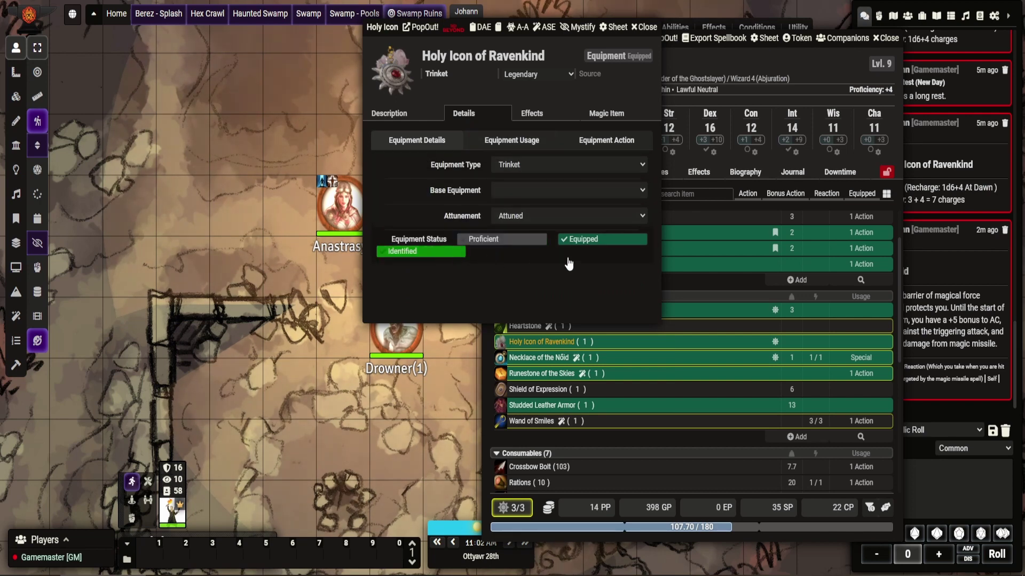
pyautogui.click(646, 31)
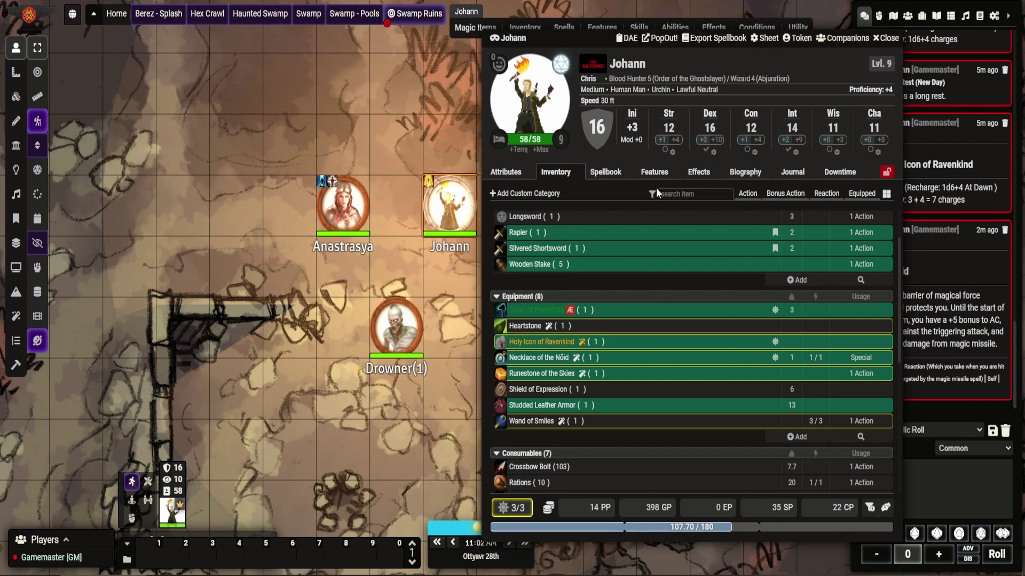
# Check the character's features for the identified Holy Icon's abilities and close the character sheet
pyautogui.click(658, 170)
pyautogui.scroll(-4, 645, 341)
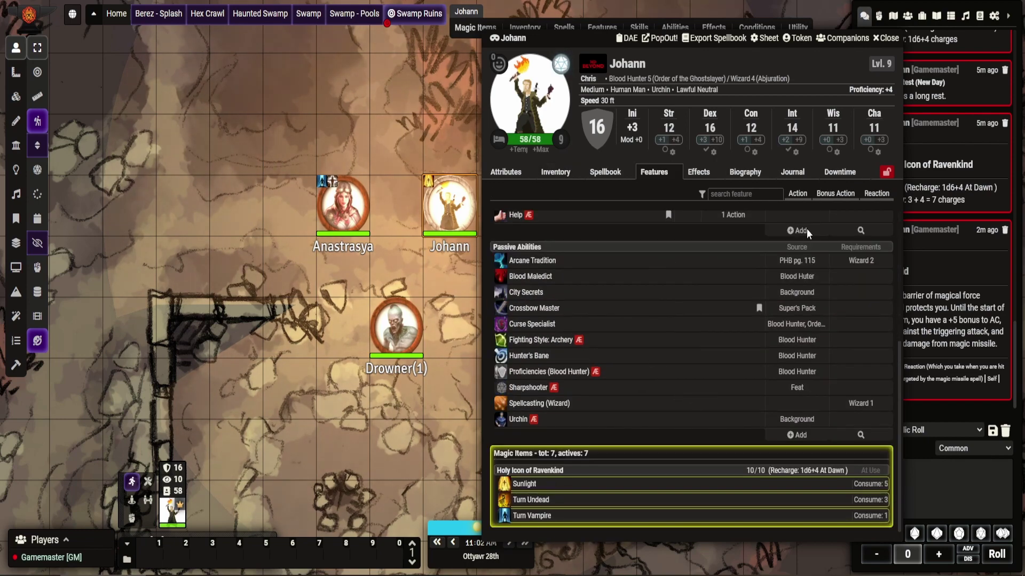
pyautogui.press('Escape')
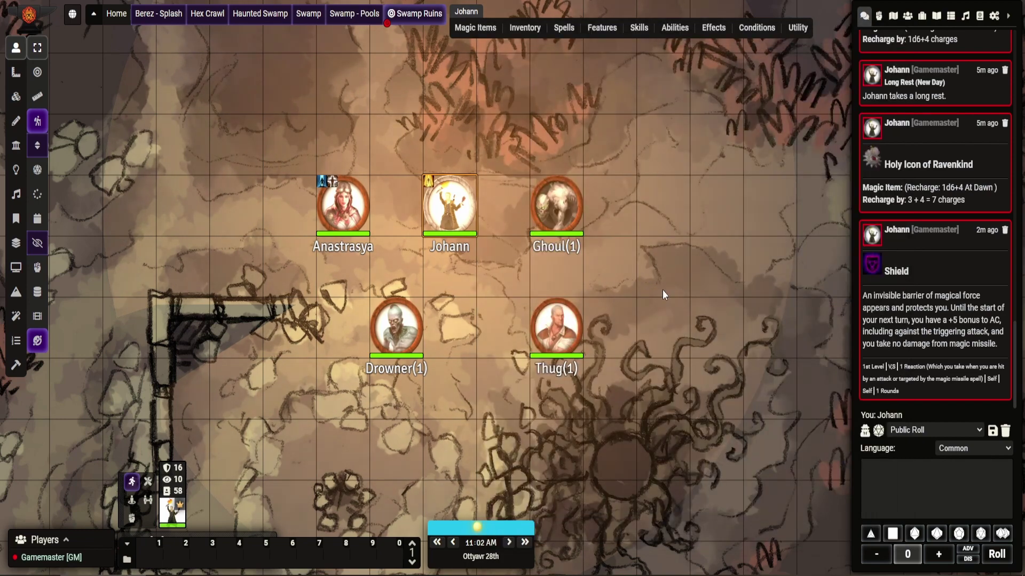